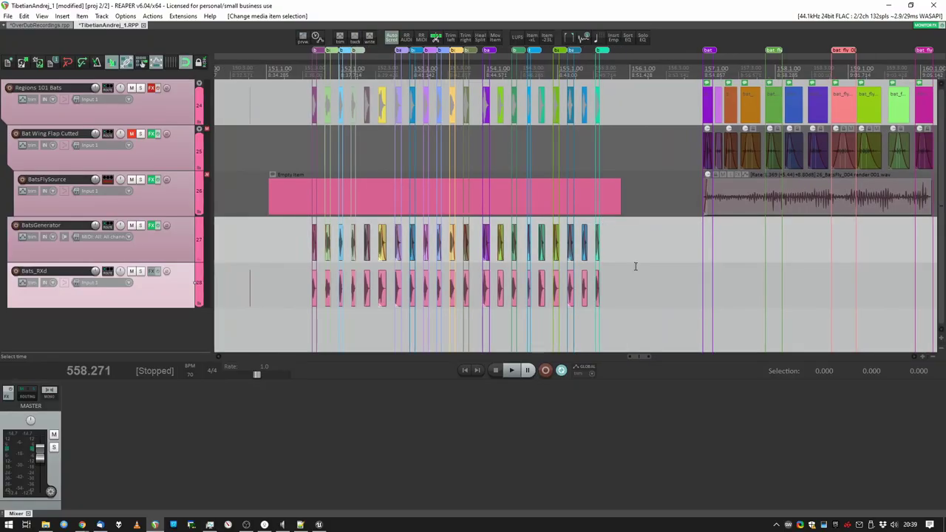
# Copy the BatsFly source item onto the Regions 101 Bats track beyond the existing clips and reset the copy's playback rate to original speed
pyautogui.moveTo(776, 244); pyautogui.dragTo(188, 203, button='middle')
pyautogui.click(295, 195)
pyautogui.keyDown('ctrl'); pyautogui.moveTo(259, 197); pyautogui.dragTo(554, 108); pyautogui.keyUp('ctrl')
pyautogui.doubleClick(589, 104)
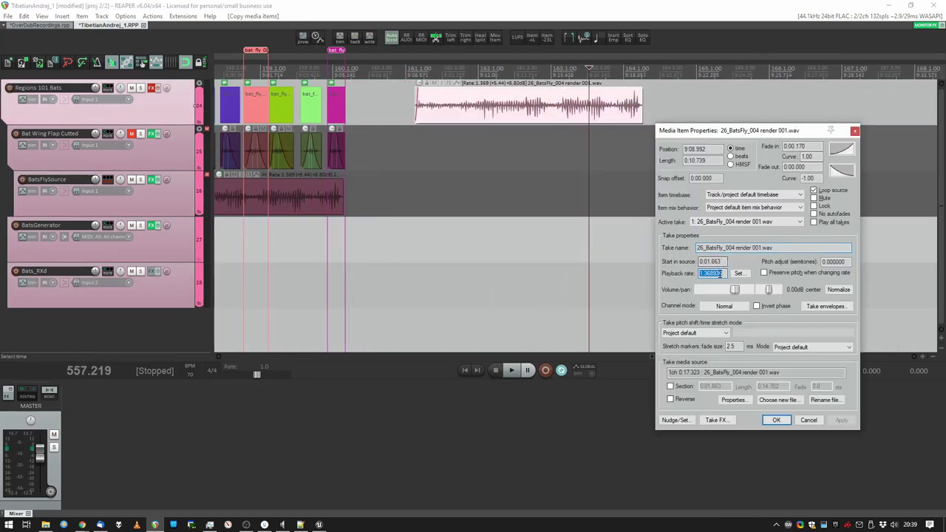
pyautogui.click(776, 419)
# Play the copied BatsFly item and extend its end so the source loops beyond its original length, listening to the extended part
pyautogui.click(461, 157)
pyautogui.press('space')
pyautogui.scroll(-5, 608, 135)
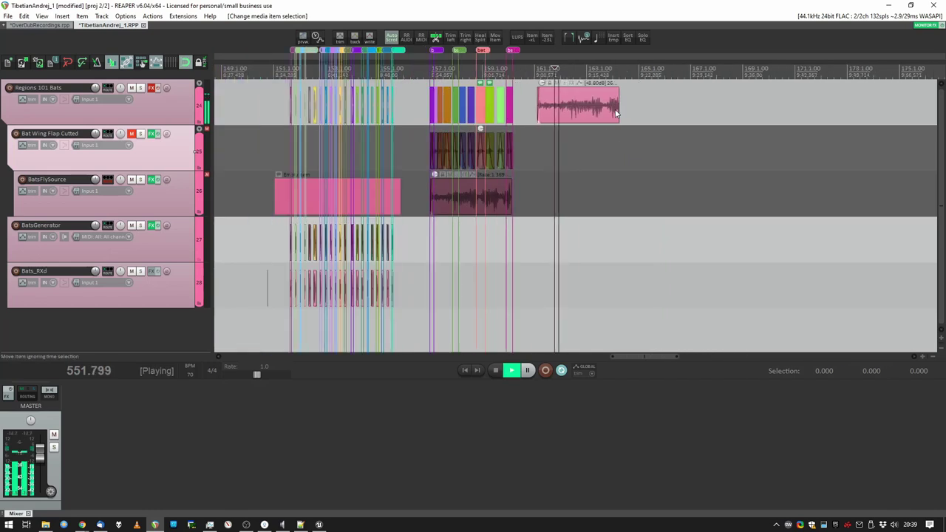
pyautogui.moveTo(619, 111); pyautogui.dragTo(839, 112)
pyautogui.moveTo(628, 113); pyautogui.dragTo(500, 118, button='middle')
pyautogui.click(585, 136)
pyautogui.scroll(2, 597, 131)
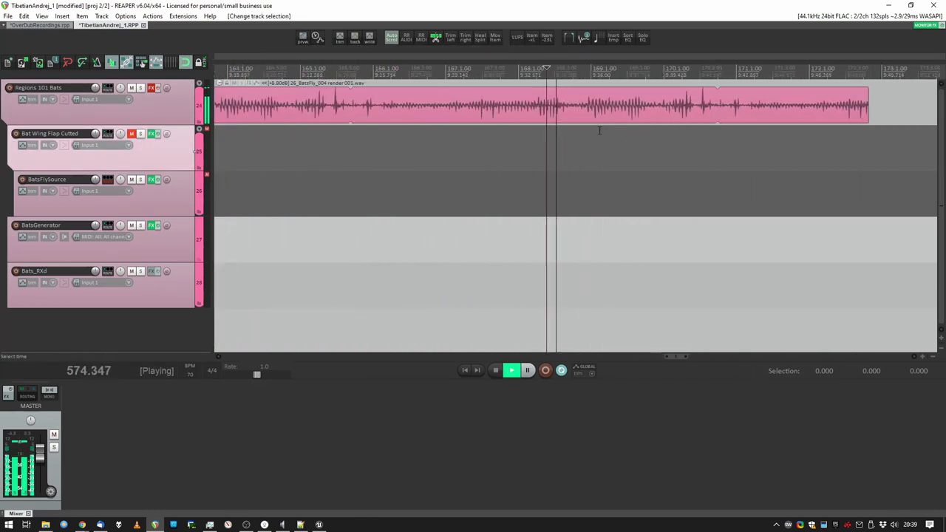
pyautogui.scroll(-2, 597, 130)
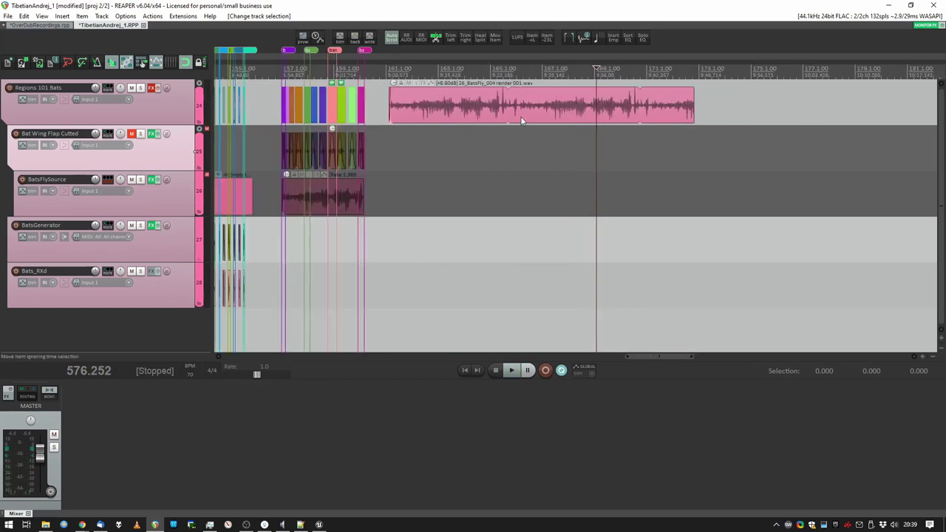
# Split the extended copy at its first loop point and delete the remaining looped part
pyautogui.click(507, 109)
pyautogui.press('s')
pyautogui.press('Delete')
# Time-compress the copied item to a playback rate of about 1.385 and listen to several spots of it
pyautogui.scroll(2, 464, 112)
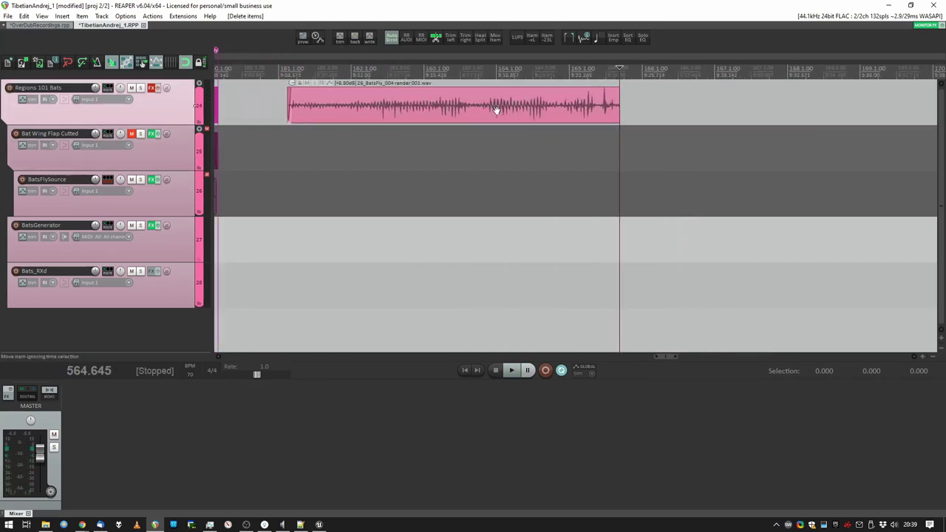
pyautogui.keyDown('alt'); pyautogui.moveTo(620, 109); pyautogui.dragTo(526, 114); pyautogui.keyUp('alt')
pyautogui.click(281, 136)
pyautogui.press('space')
pyautogui.click(406, 135)
pyautogui.click(368, 142)
pyautogui.hscroll(-3, 511, 155)
pyautogui.press('space')
pyautogui.hscroll(-2, 575, 158)
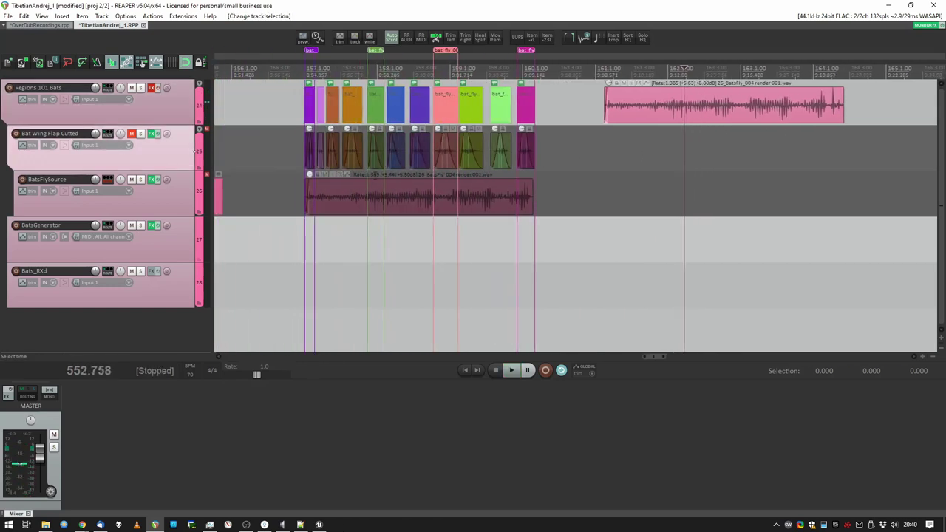
# Play the copy again and compress it further to a playback rate of about 1.471
pyautogui.hscroll(5, 476, 157)
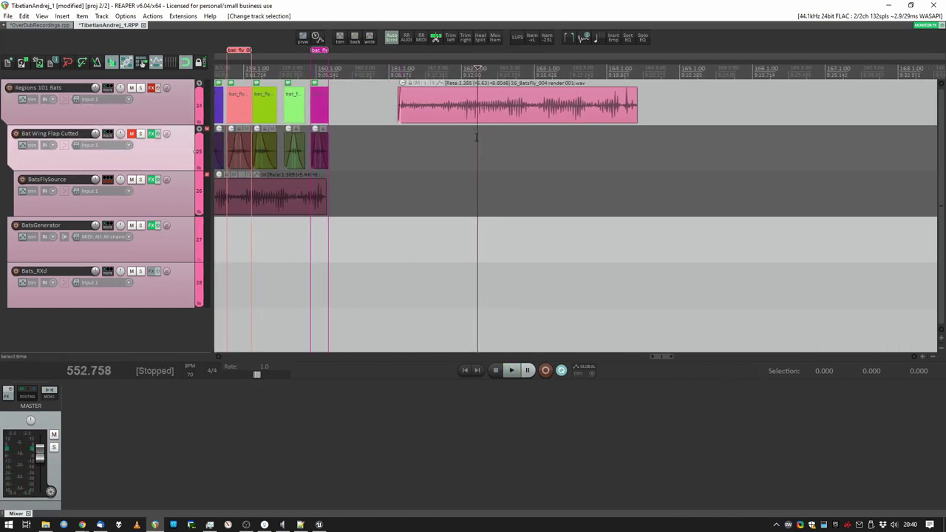
pyautogui.press('space')
pyautogui.keyDown('alt'); pyautogui.moveTo(637, 112); pyautogui.dragTo(623, 112); pyautogui.keyUp('alt')
pyautogui.click(459, 146)
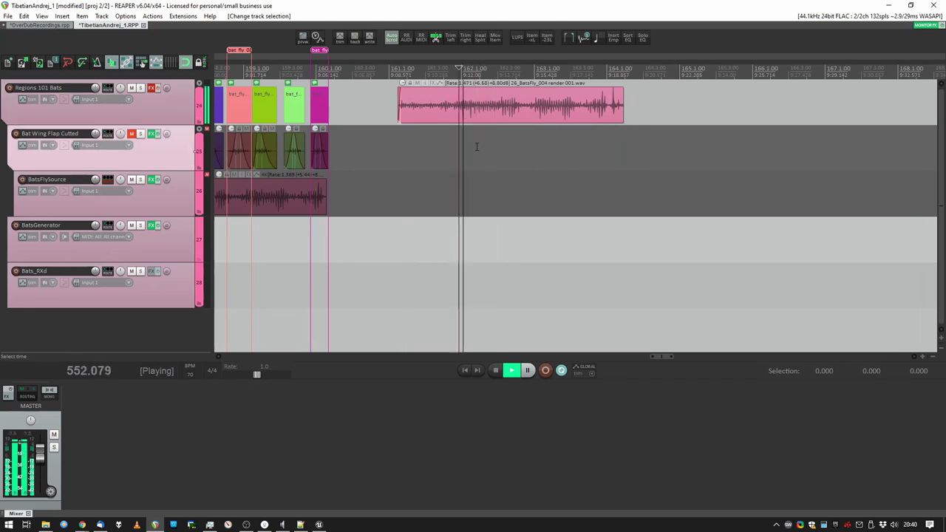
# Delete the sped-up BatsFly copy from the Regions 101 Bats track
pyautogui.click(476, 110)
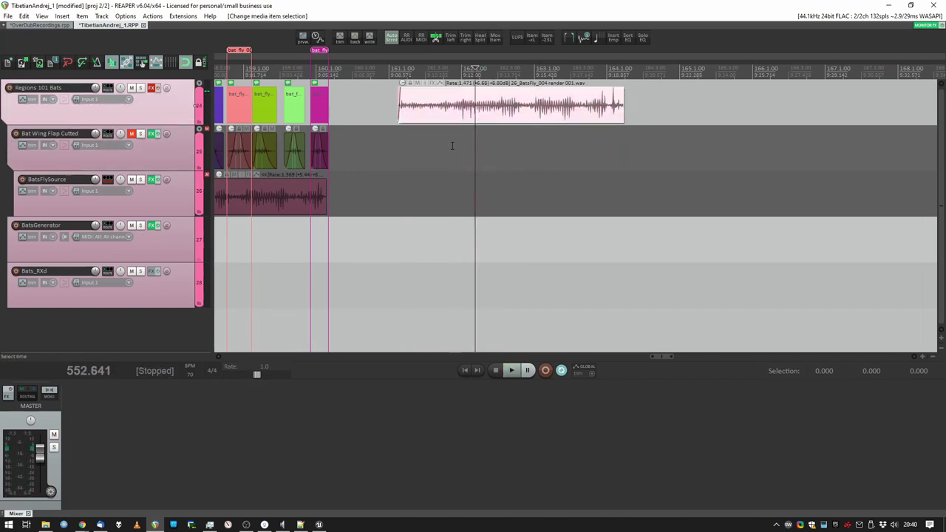
pyautogui.press('Delete')
pyautogui.hscroll(-5, 333, 163)
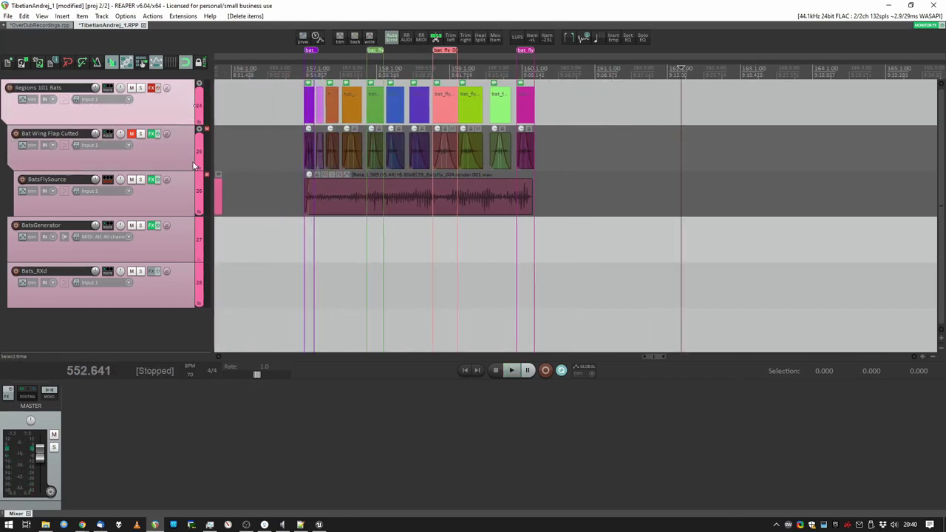
# Solo the BatsFlySource track, open its effects chain and play the source through the first ReaEQ
pyautogui.click(141, 181)
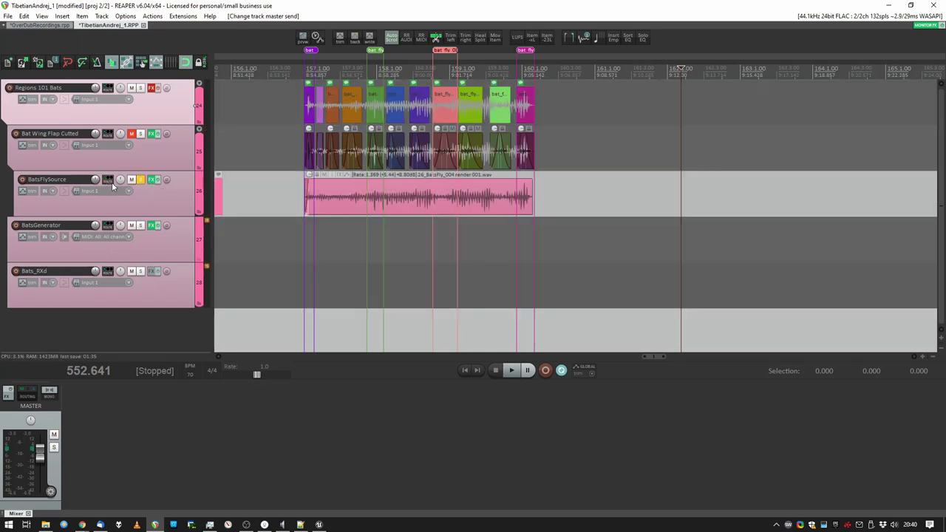
pyautogui.press('space')
pyautogui.click(328, 238)
pyautogui.click(151, 179)
pyautogui.press('space')
pyautogui.click(465, 94)
pyautogui.moveTo(519, 50); pyautogui.dragTo(514, 107)
pyautogui.press('space')
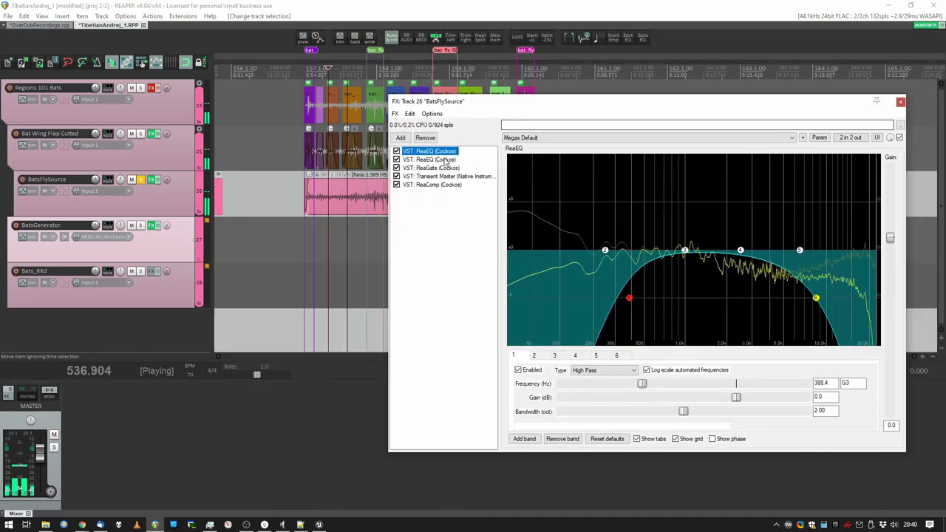
# Examine the second ReaEQ in the BatsFlySource chain and compare playback with the plugin bypassed and enabled
pyautogui.click(428, 160)
pyautogui.press('space')
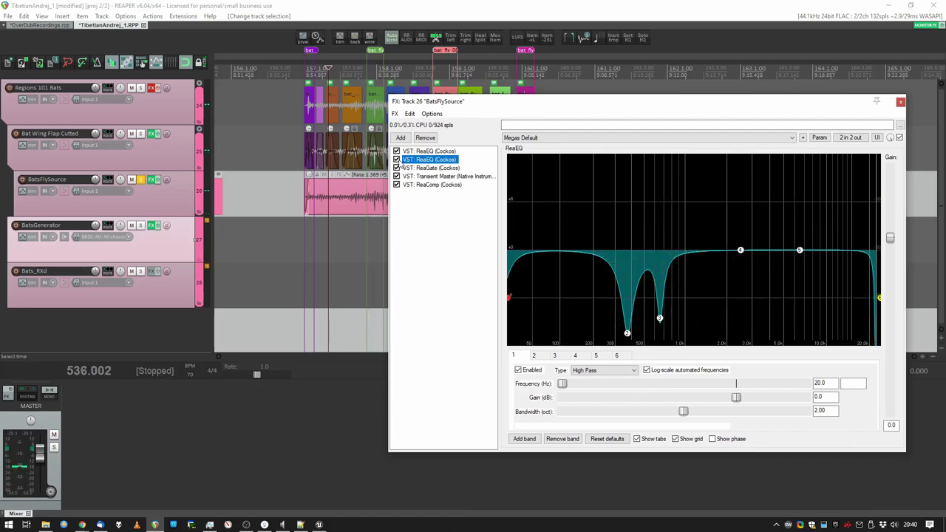
pyautogui.click(396, 160)
pyautogui.press('space')
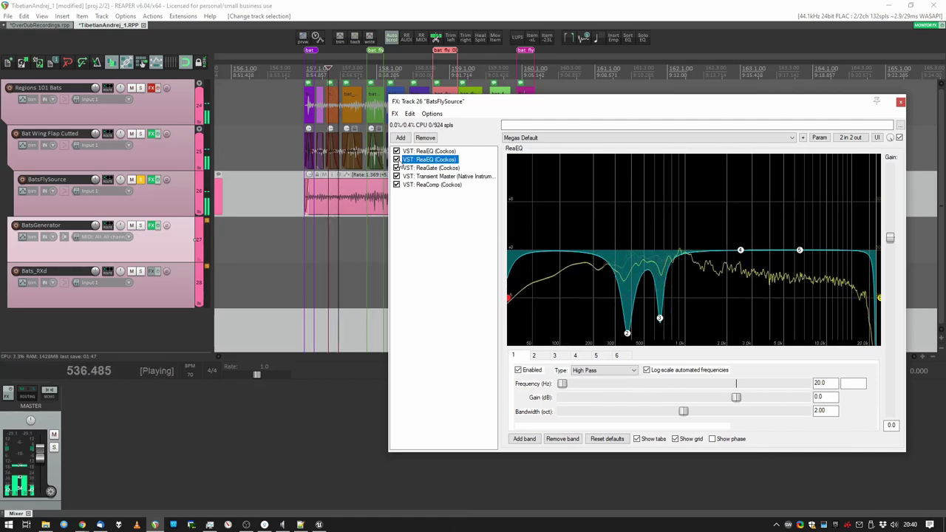
pyautogui.press('space')
pyautogui.click(396, 160)
# Examine the ReaGate settings and compare playback of the source with the gate enabled and bypassed
pyautogui.click(430, 168)
pyautogui.scroll(3, 342, 206)
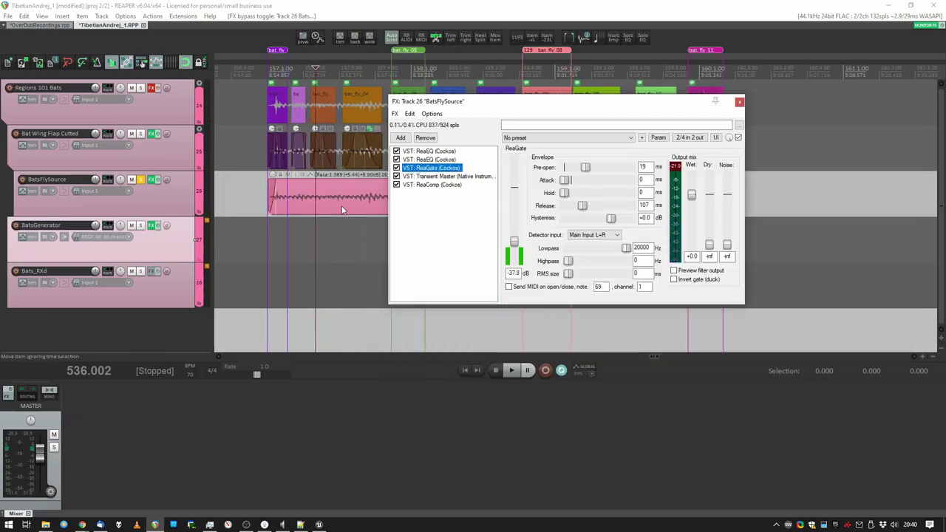
pyautogui.scroll(-3, 347, 205)
pyautogui.press('space')
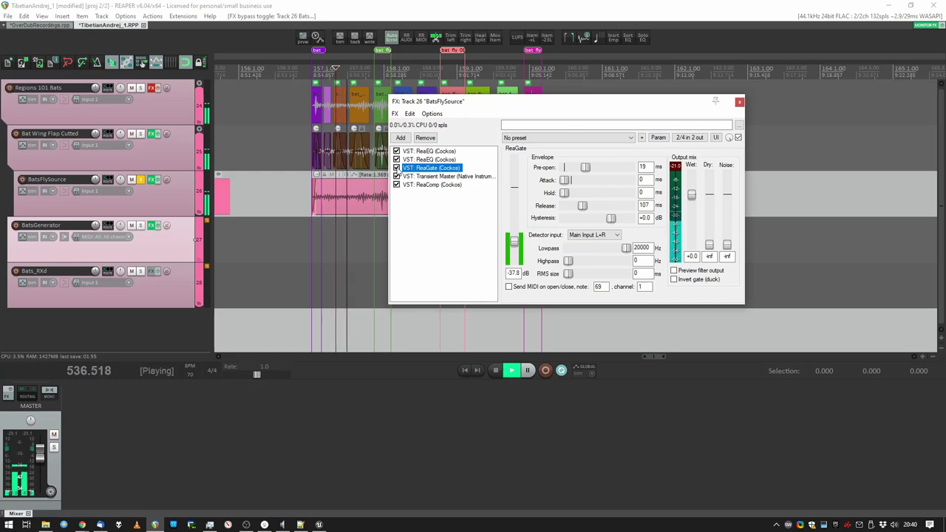
pyautogui.press('space')
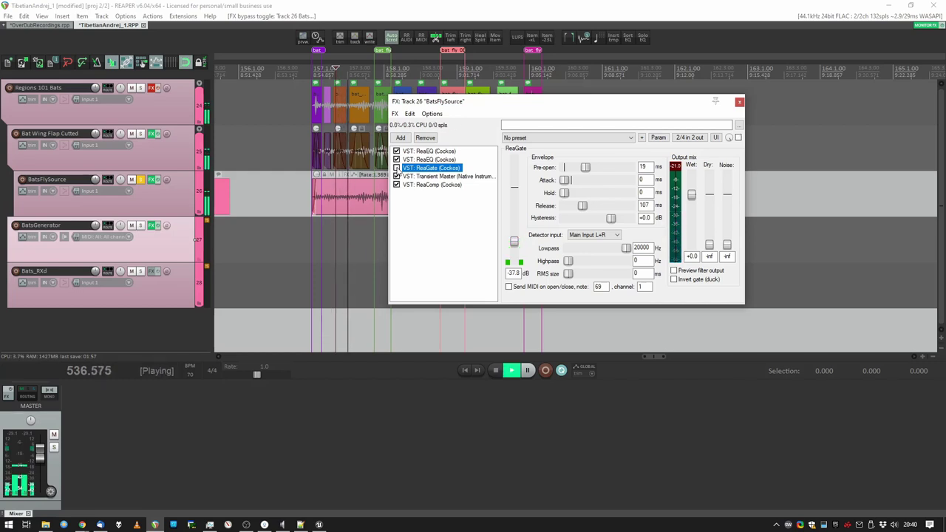
pyautogui.press('space')
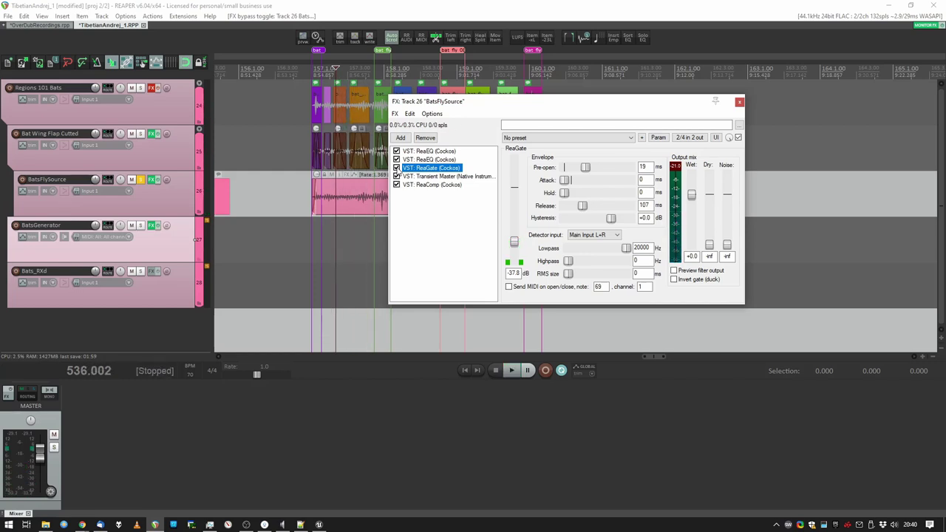
pyautogui.press('space')
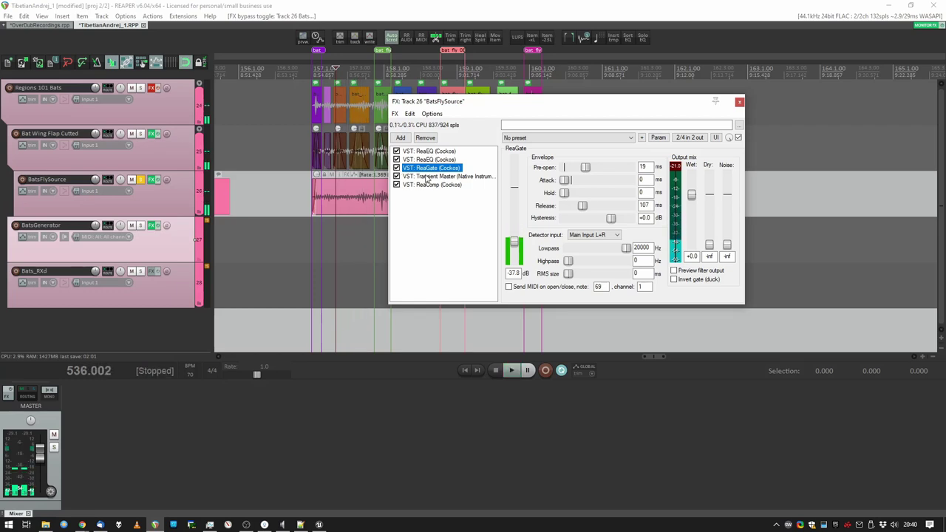
# Review the Transient Master and ReaComp settings during playback and close the BatsFlySource effects chain
pyautogui.click(427, 177)
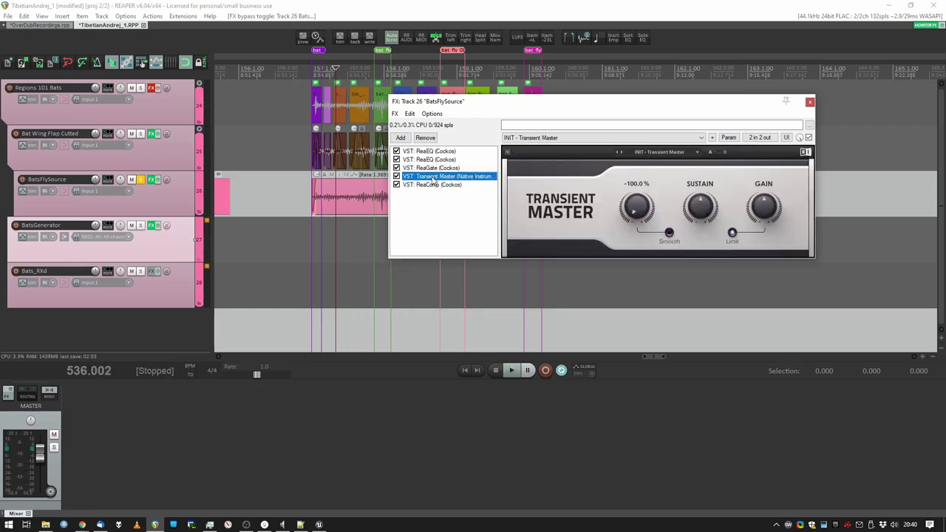
pyautogui.click(432, 184)
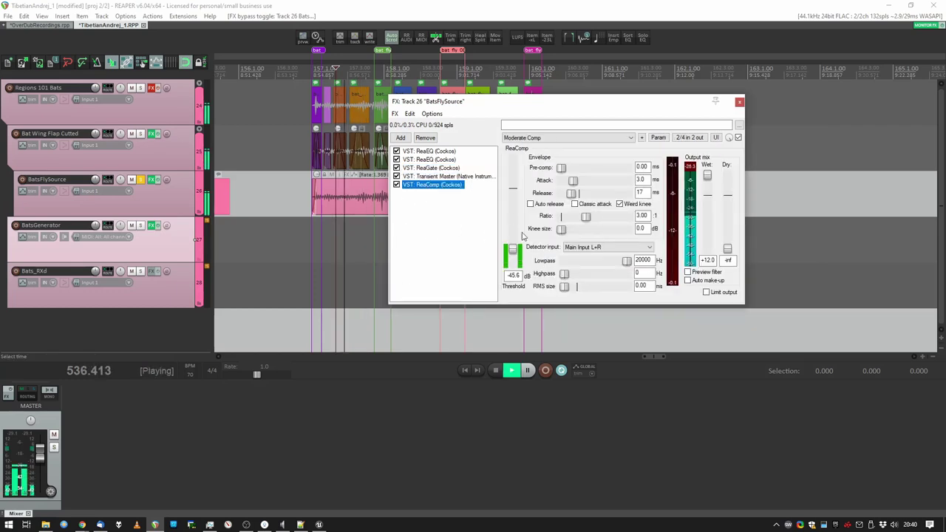
pyautogui.moveTo(524, 104); pyautogui.dragTo(623, 113)
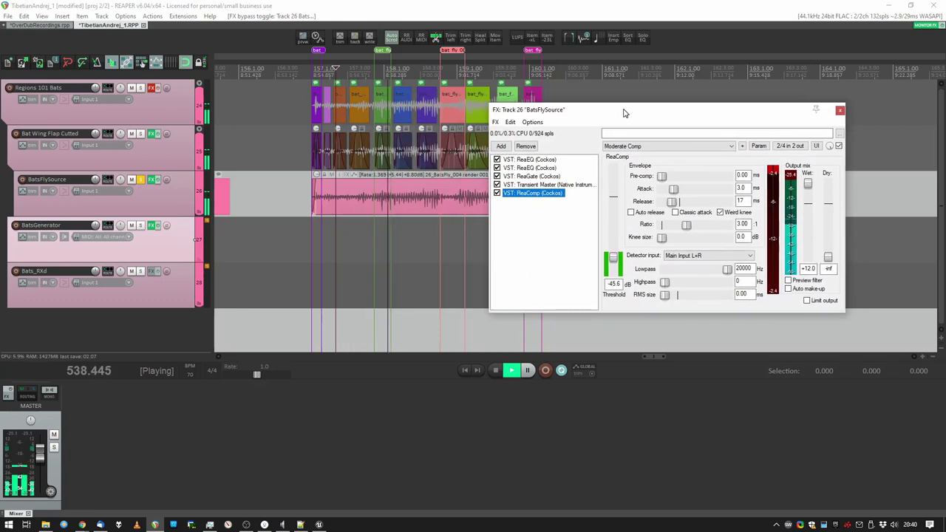
pyautogui.click(839, 112)
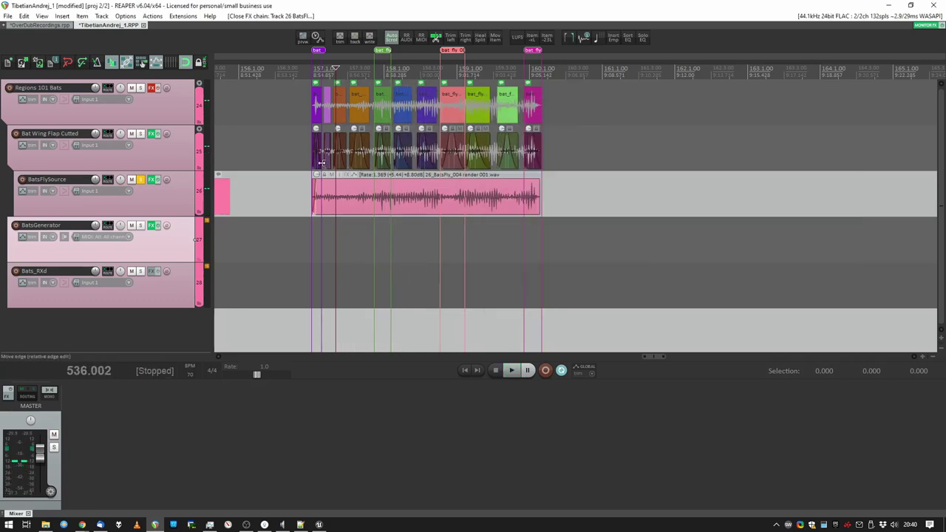
# Unsolo BatsFlySource, unmute the Bat Wing Flap Cutted track and mute the source item so only the cut clips play
pyautogui.click(140, 181)
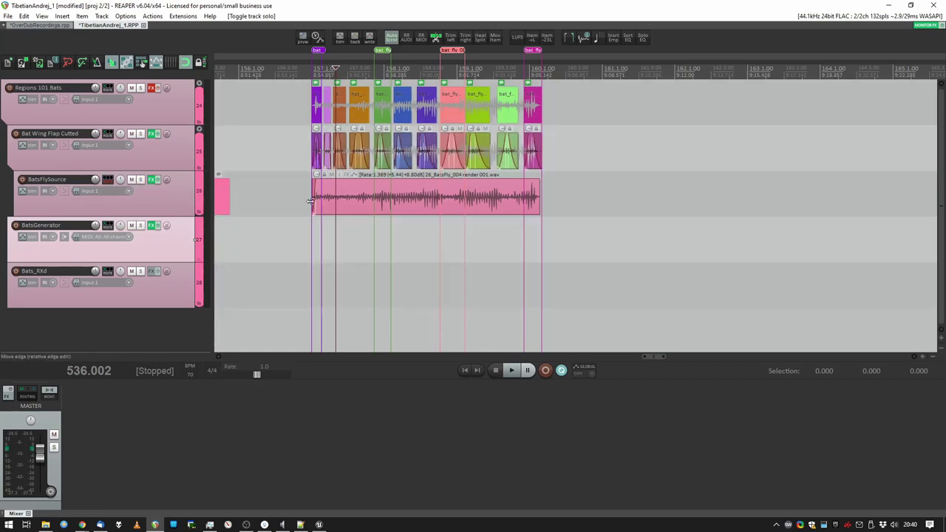
pyautogui.click(356, 198)
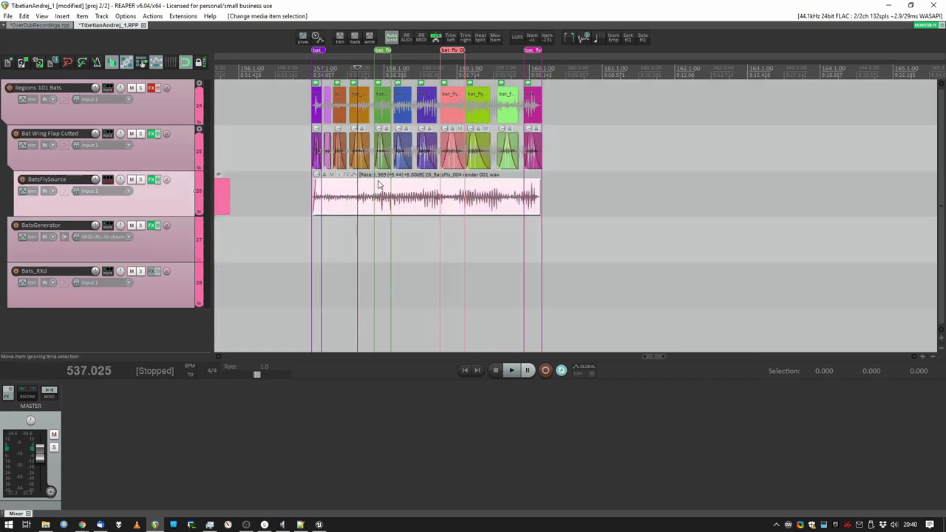
pyautogui.press('m')
# Play through the cut wing-flap clips bat_fly_01 to bat_fly_11 and examine their fades against the source waveform
pyautogui.scroll(4, 347, 185)
pyautogui.keyDown('ctrl'); pyautogui.scroll(2, 371, 185); pyautogui.keyUp('ctrl')
pyautogui.scroll(-4, 363, 186)
pyautogui.moveTo(343, 181); pyautogui.dragTo(343, 253, button='middle')
pyautogui.click(319, 310)
pyautogui.press('space')
pyautogui.scroll(4, 331, 303)
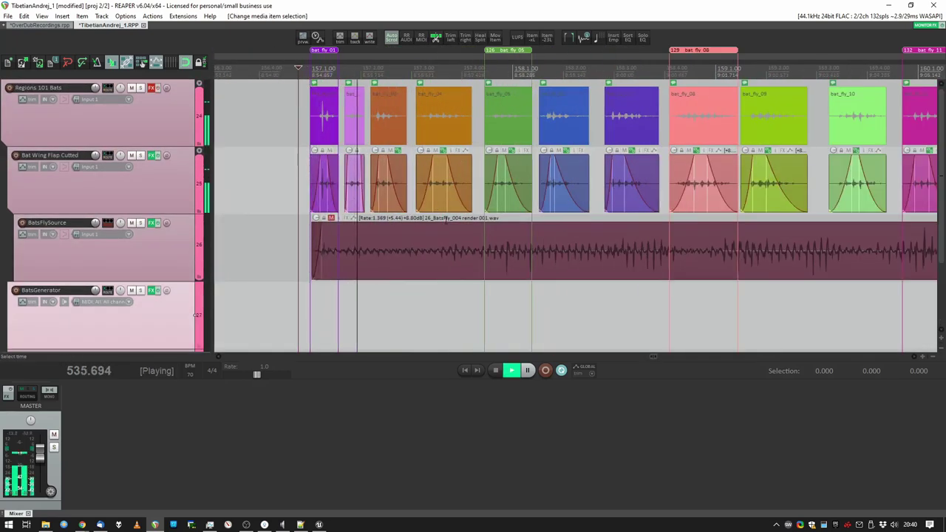
pyautogui.moveTo(449, 240); pyautogui.dragTo(357, 238, button='middle')
pyautogui.scroll(-2, 492, 246)
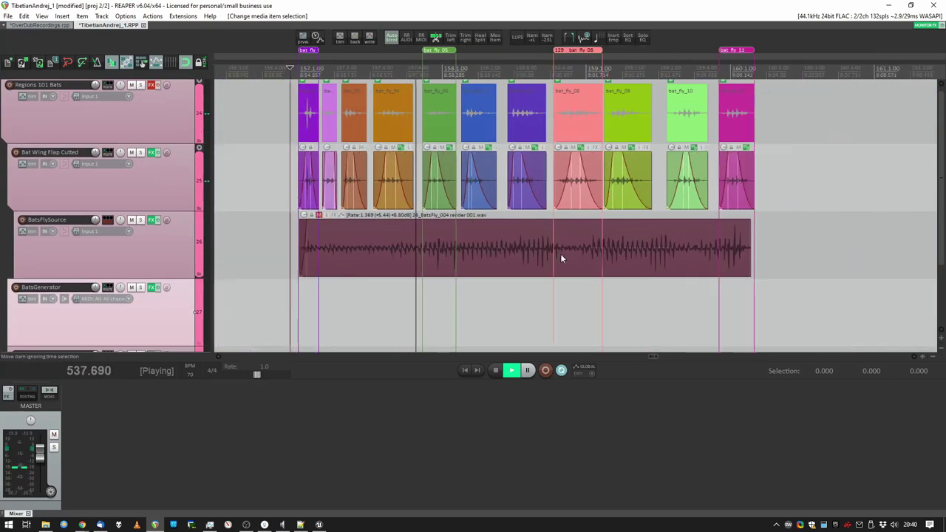
pyautogui.scroll(4, 500, 237)
pyautogui.hscroll(4, 523, 235)
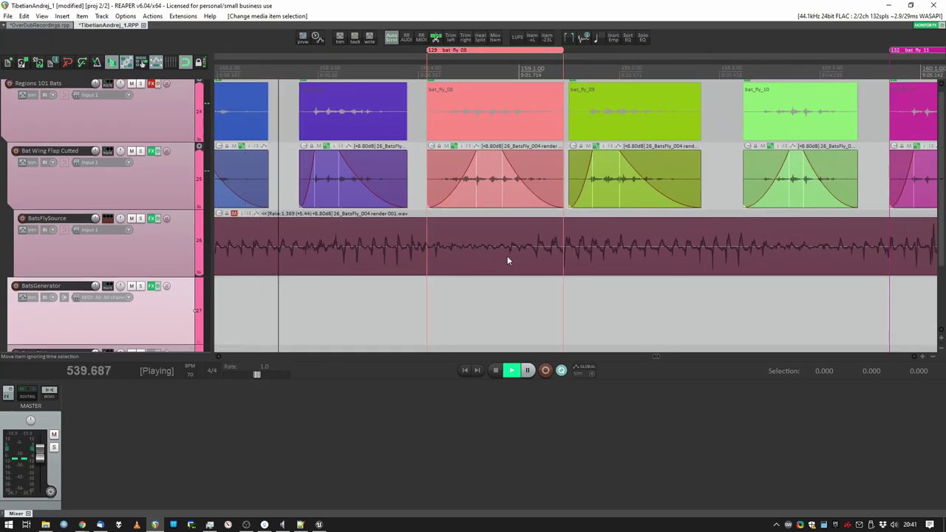
pyautogui.hscroll(5, 628, 245)
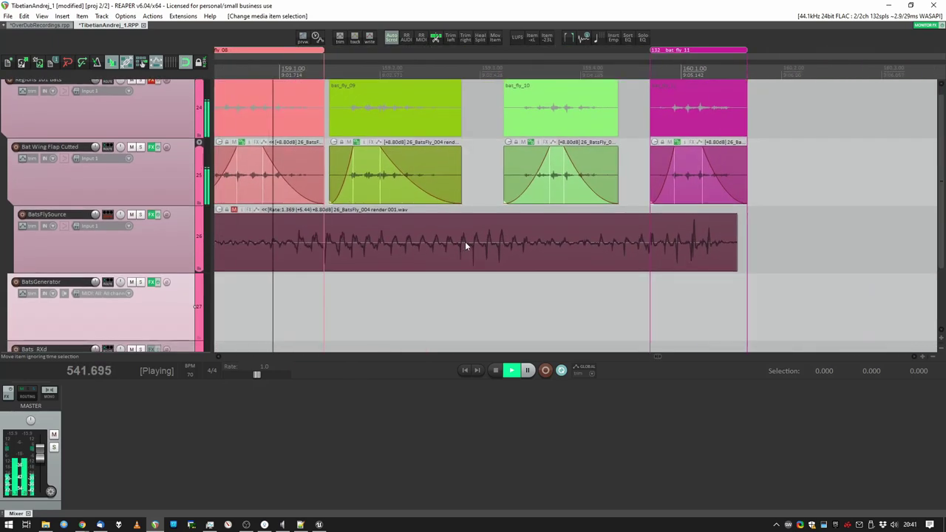
pyautogui.scroll(-2, 466, 244)
pyautogui.press('space')
pyautogui.hscroll(-4, 547, 238)
pyautogui.scroll(-4, 574, 235)
pyautogui.keyDown('ctrl'); pyautogui.scroll(-3, 495, 229); pyautogui.keyUp('ctrl')
pyautogui.hscroll(-1, 498, 189)
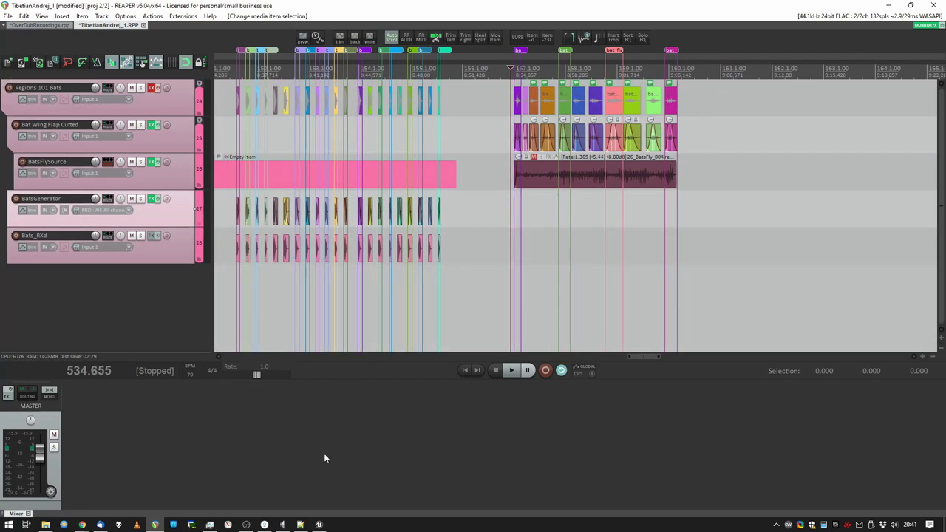
# Switch to Unreal Editor and preview the bat_fly_10 and bat_fly_11 sound waves in the bats WAVs folder
pyautogui.click(319, 523)
pyautogui.doubleClick(209, 412)
pyautogui.click(237, 404)
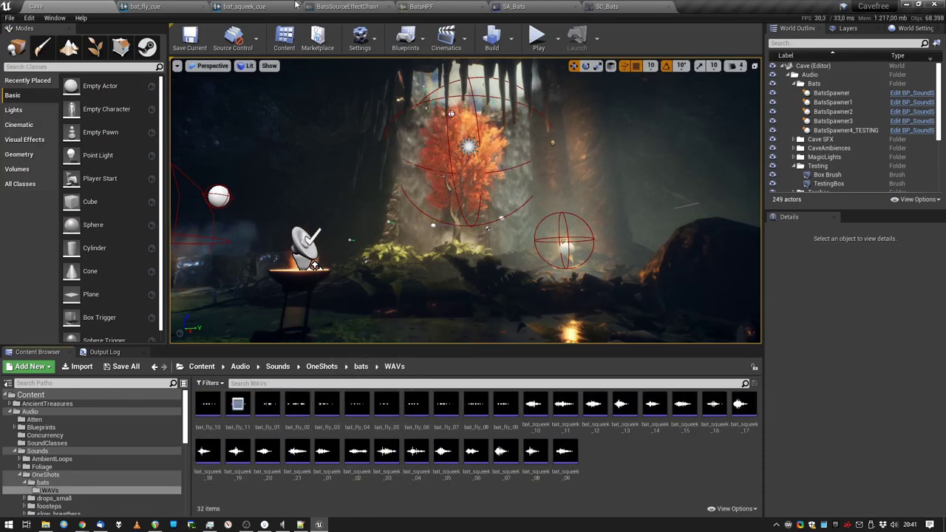
# Open the bat_fly_cue sound cue and play it twice to hear its random wing-flap variations
pyautogui.click(145, 6)
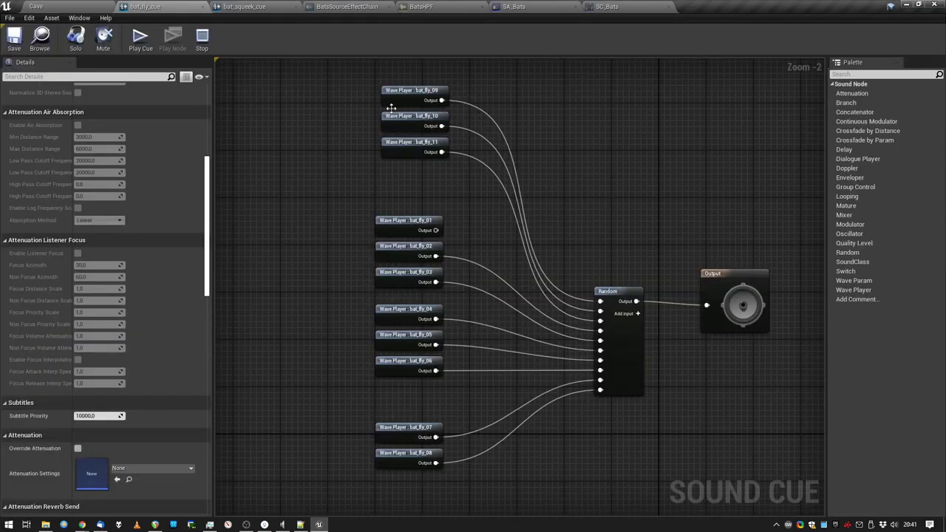
pyautogui.click(140, 47)
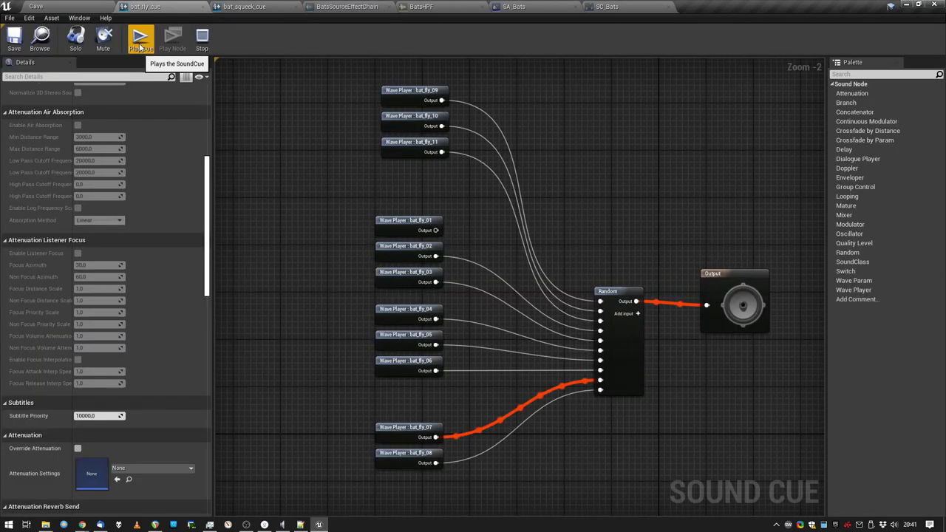
pyautogui.click(141, 47)
# Preview the bat_fly_10 sound wave in the WAVs folder and play bat_fly_cue twice to compare them
pyautogui.click(36, 6)
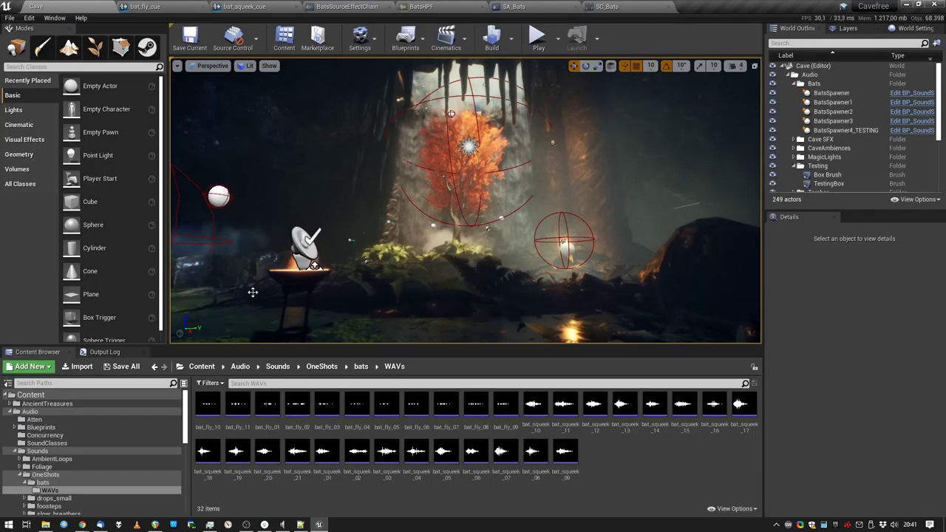
pyautogui.moveTo(296, 404)
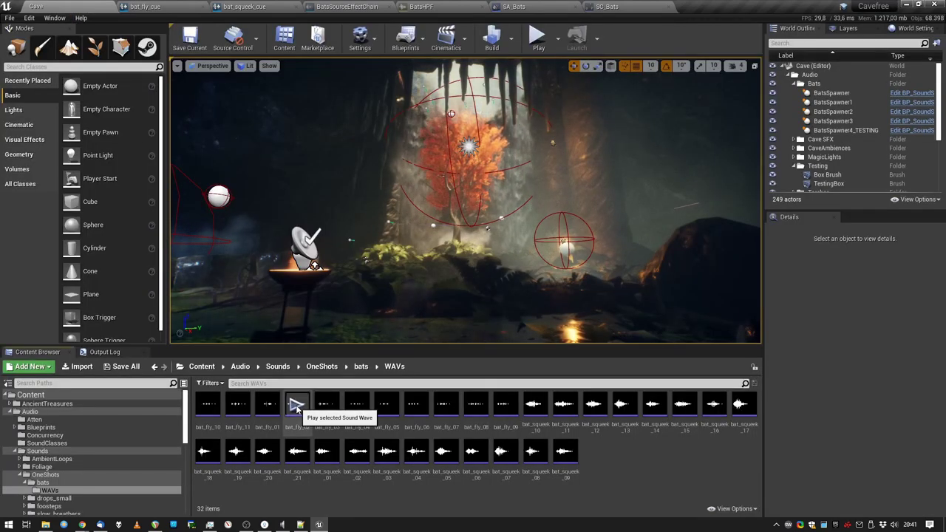
pyautogui.click(208, 403)
pyautogui.click(174, 6)
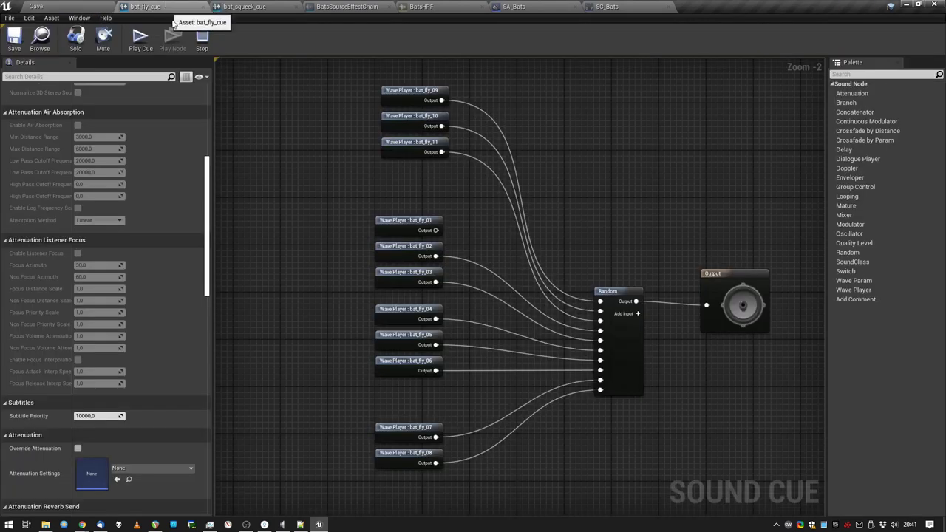
pyautogui.click(143, 44)
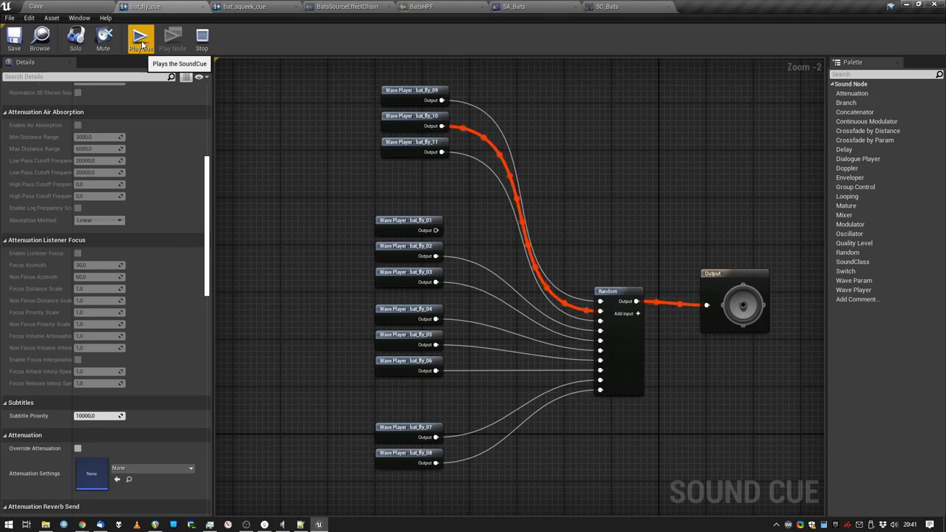
pyautogui.click(142, 45)
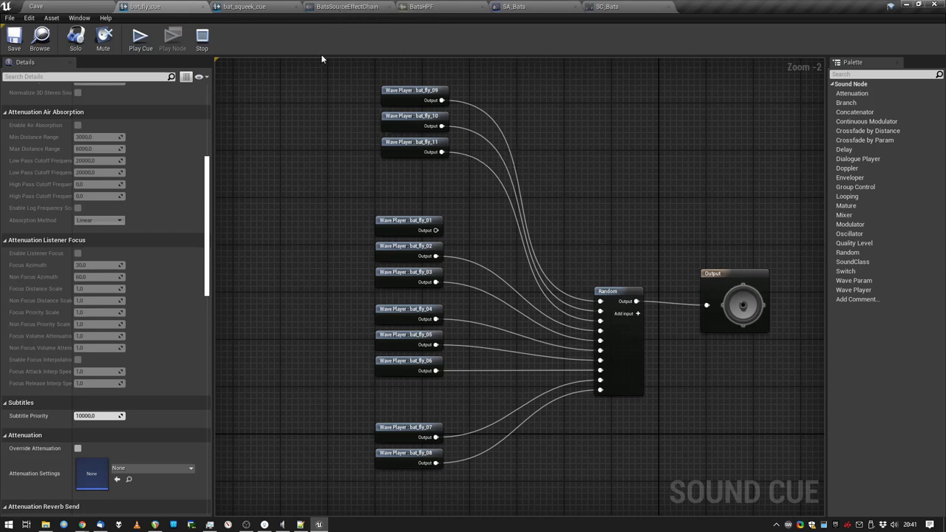
# Examine the effects settings of bat_fly_cue, its BatsSourceEffectChain and the filter settings of the BatsHPF preset
pyautogui.moveTo(208, 183); pyautogui.dragTo(210, 352)
pyautogui.scroll(-5, 153, 357)
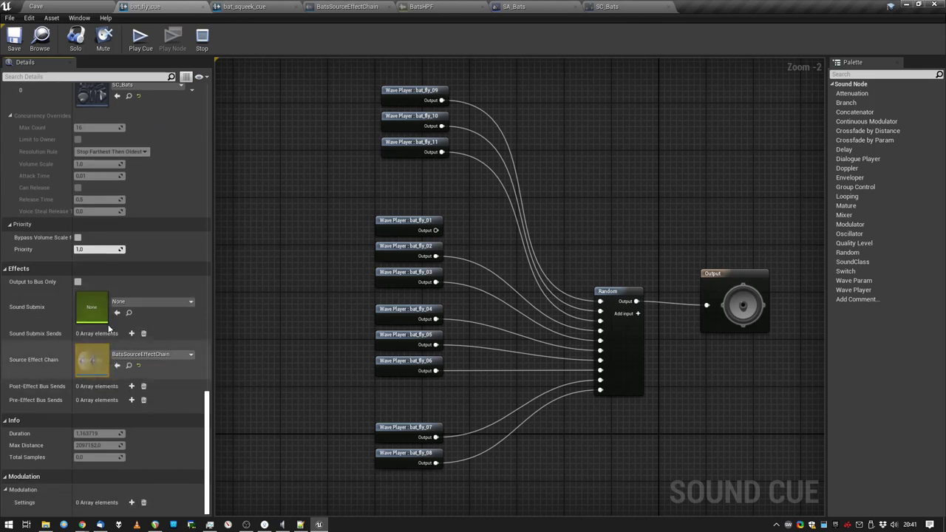
pyautogui.click(358, 6)
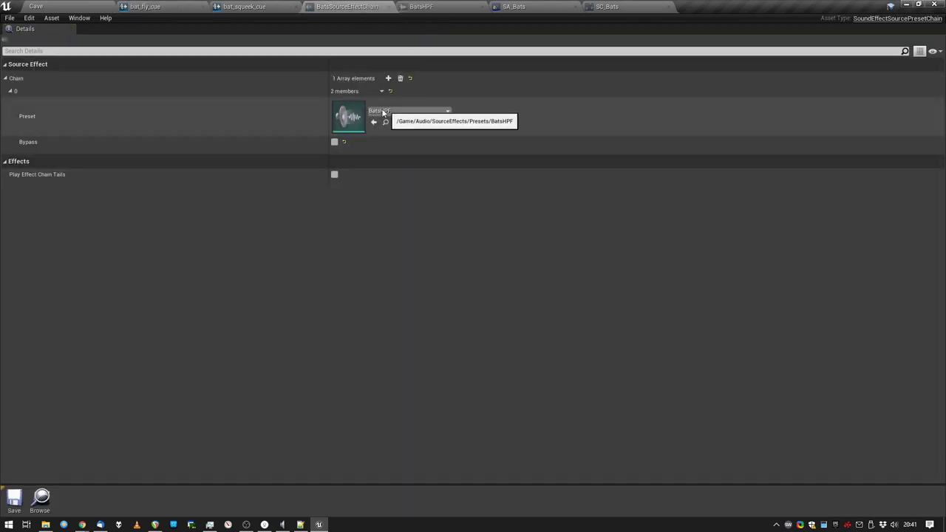
pyautogui.click(430, 9)
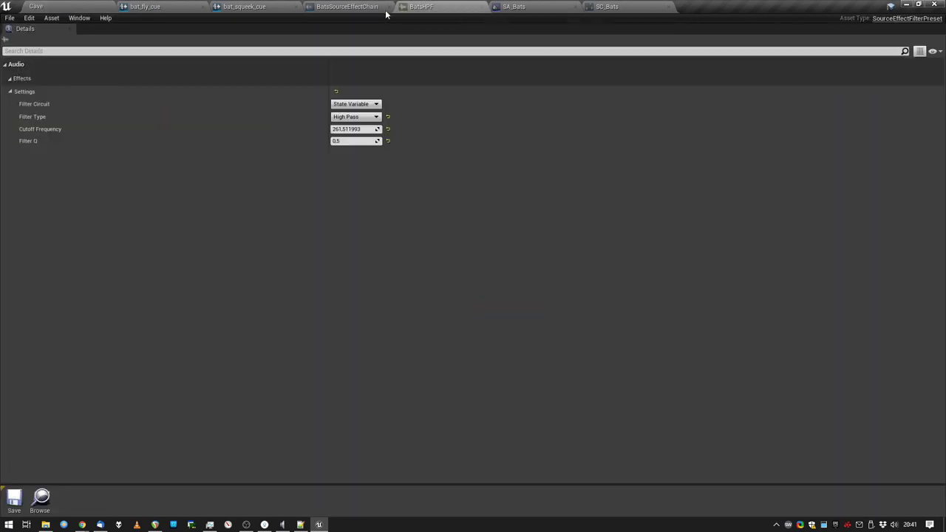
# Float the BatsSourceEffectChain editor as a separate window over the Cave level and open the bats content folder
pyautogui.click(354, 9)
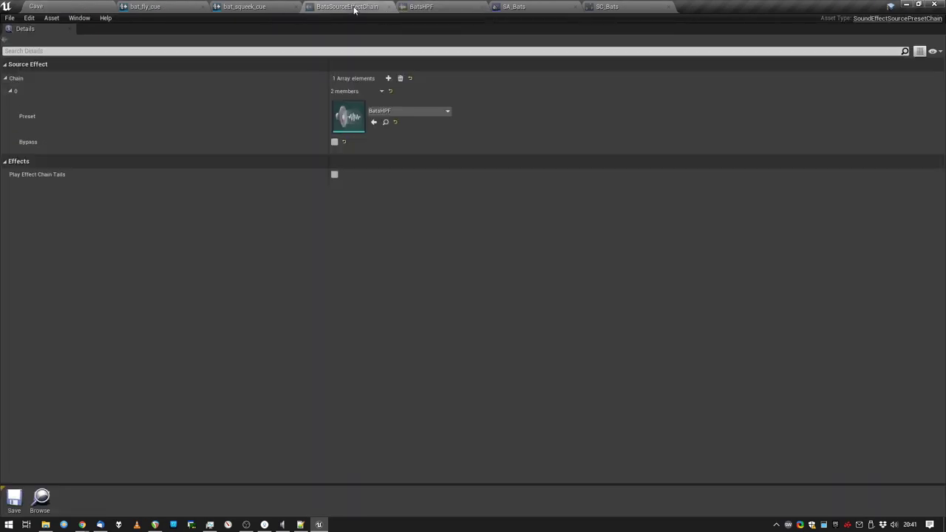
pyautogui.moveTo(350, 7); pyautogui.dragTo(565, 116)
pyautogui.click(82, 5)
pyautogui.moveTo(665, 118); pyautogui.dragTo(728, 114)
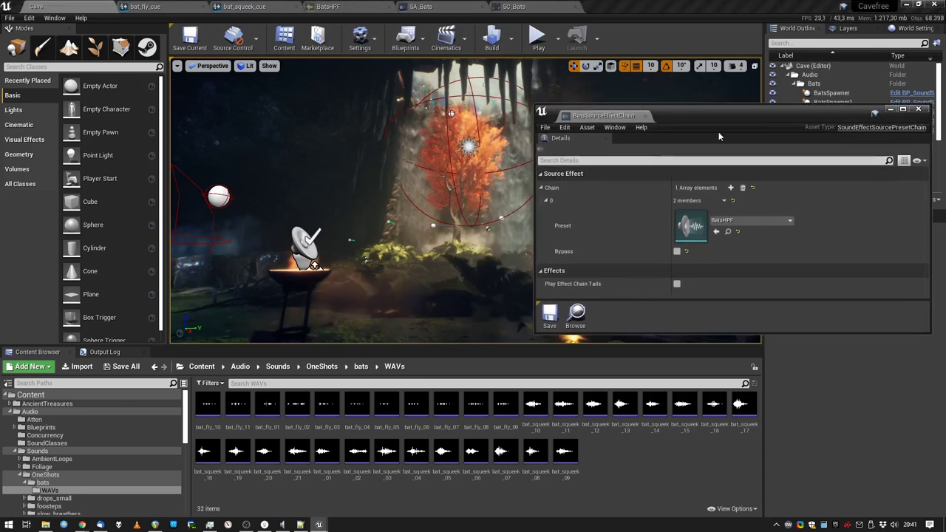
pyautogui.click(361, 366)
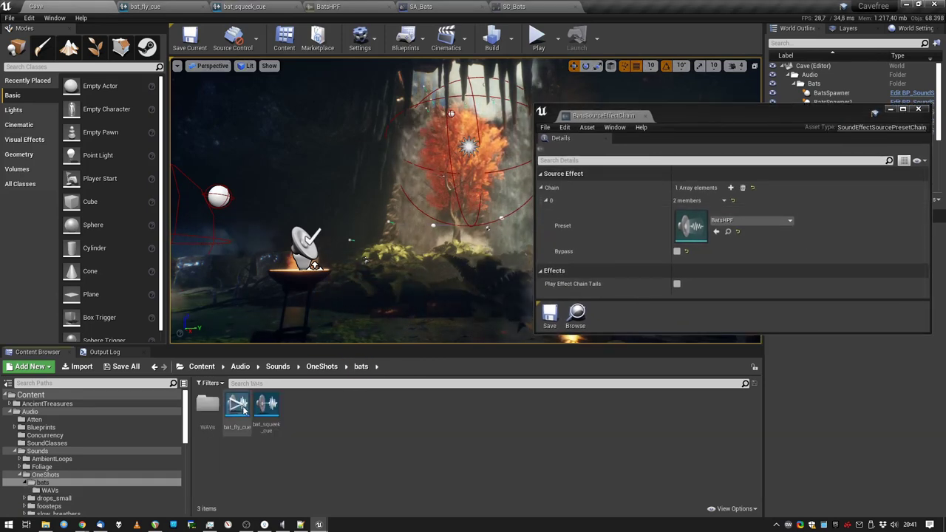
# Audition bat_fly_cue with the BatsHPF preset active and bypassed, leave the bypass off and close the effect chain window
pyautogui.click(238, 403)
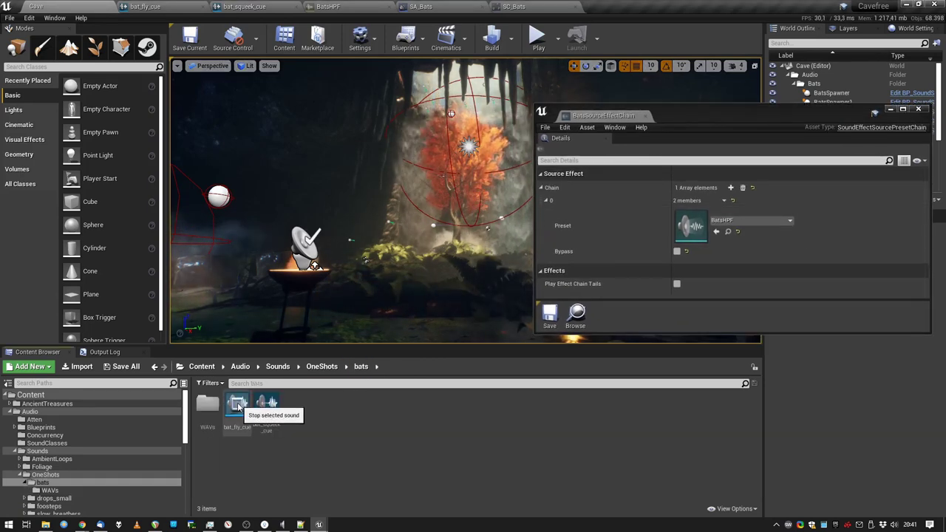
pyautogui.click(677, 252)
pyautogui.click(238, 403)
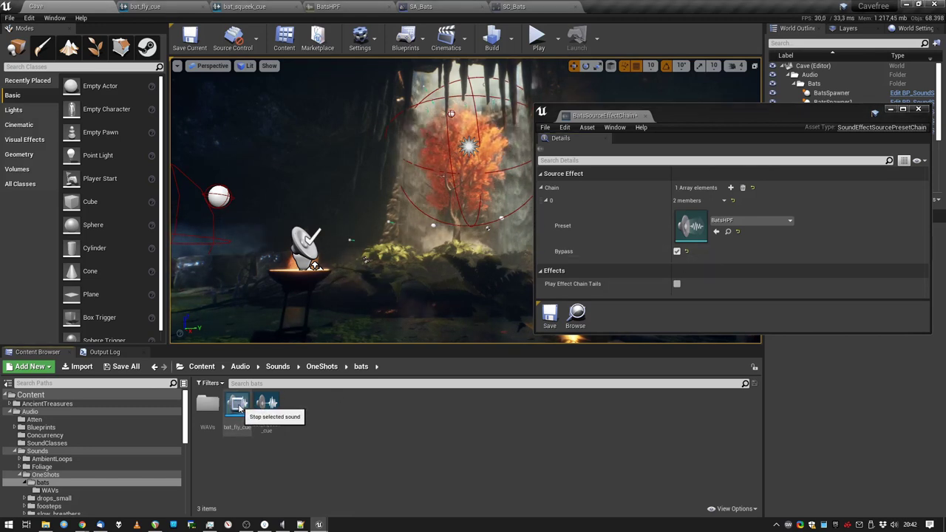
pyautogui.click(677, 251)
pyautogui.click(676, 252)
pyautogui.click(236, 404)
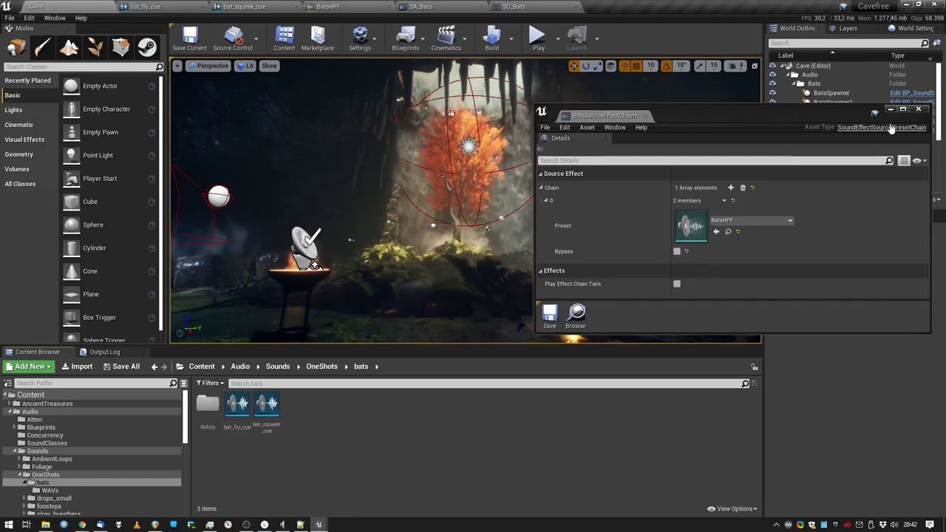
pyautogui.click(919, 109)
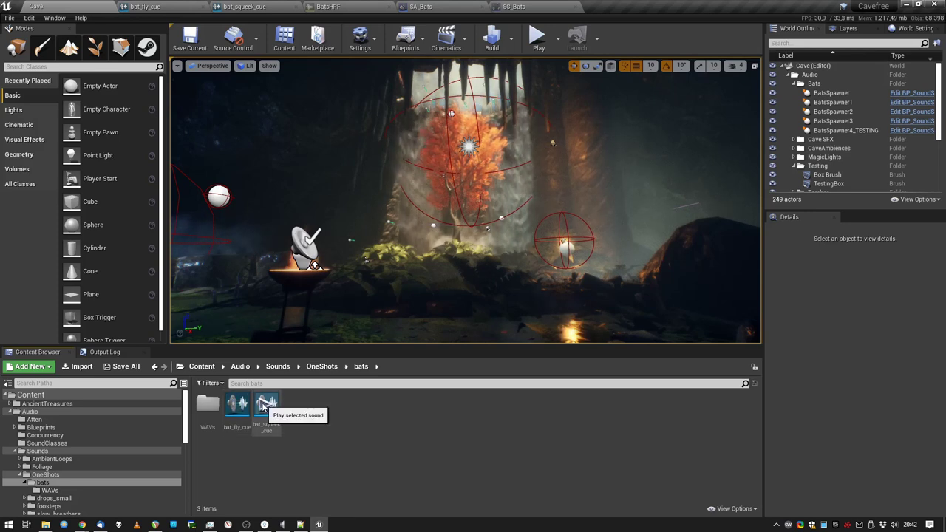
# Switch to REAPER and examine the Reaktor 6 SpaceDrone instrument in the BatsGenerator track's effects chain beside the squeak clips
pyautogui.click(149, 526)
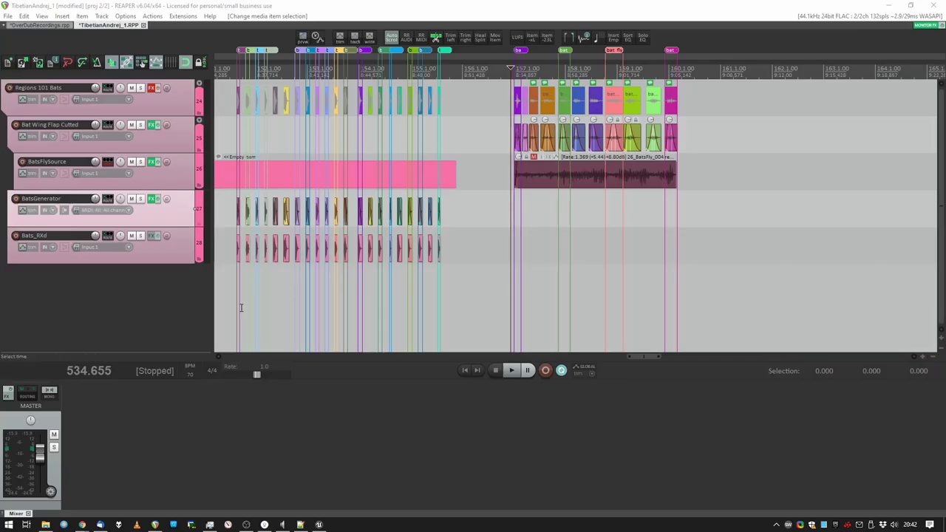
pyautogui.scroll(4, 241, 309)
pyautogui.moveTo(247, 309); pyautogui.dragTo(347, 307, button='middle')
pyautogui.click(151, 199)
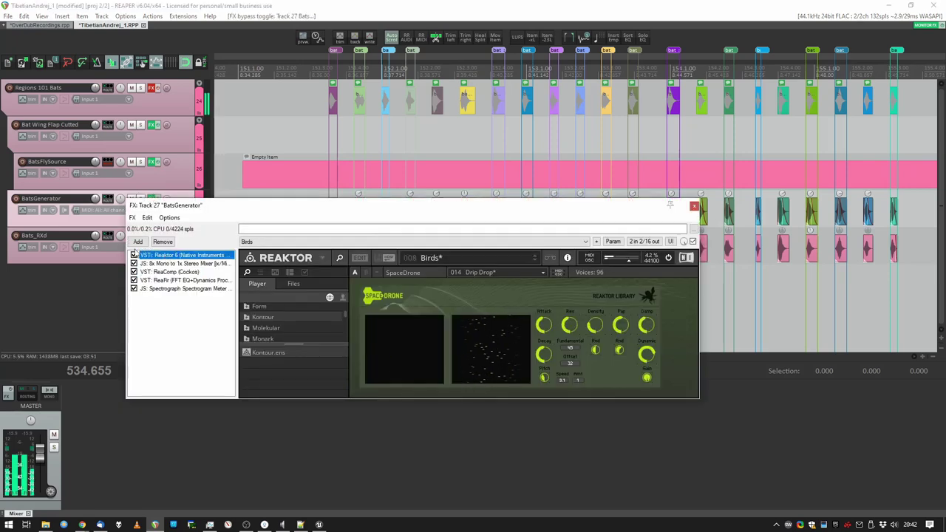
pyautogui.moveTo(223, 205); pyautogui.dragTo(342, 231)
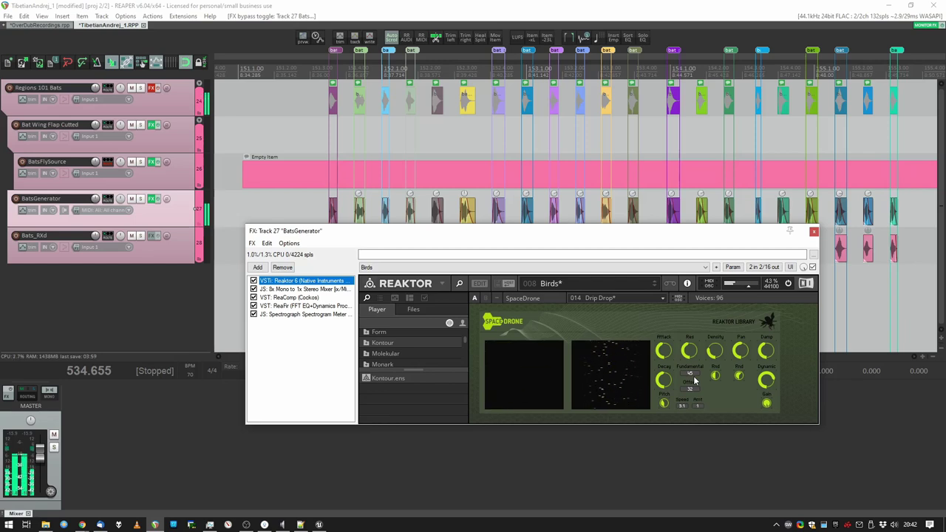
# Review the mono-to-stereo mixer, ReaComp and ReaFir on BatsGenerator, toggle ReaFir to compare its filtering, and close the chain
pyautogui.click(268, 289)
pyautogui.click(288, 297)
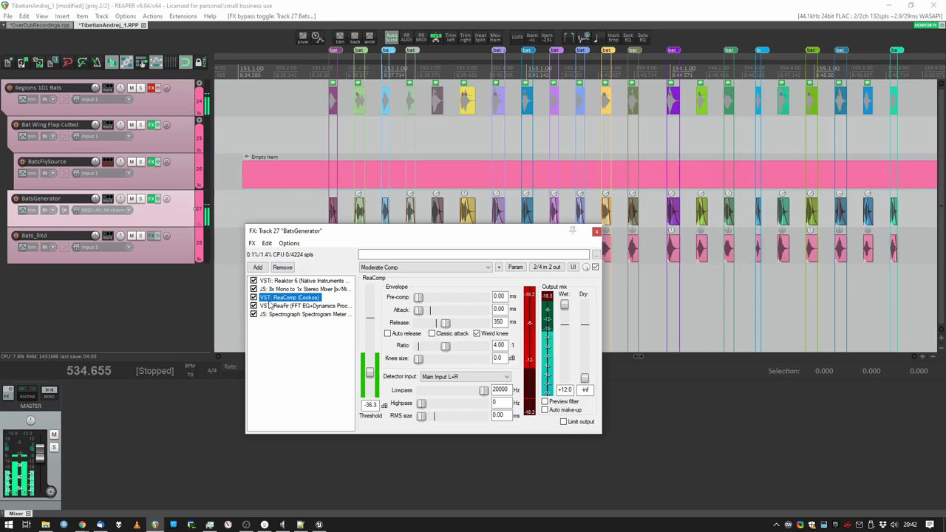
pyautogui.click(284, 305)
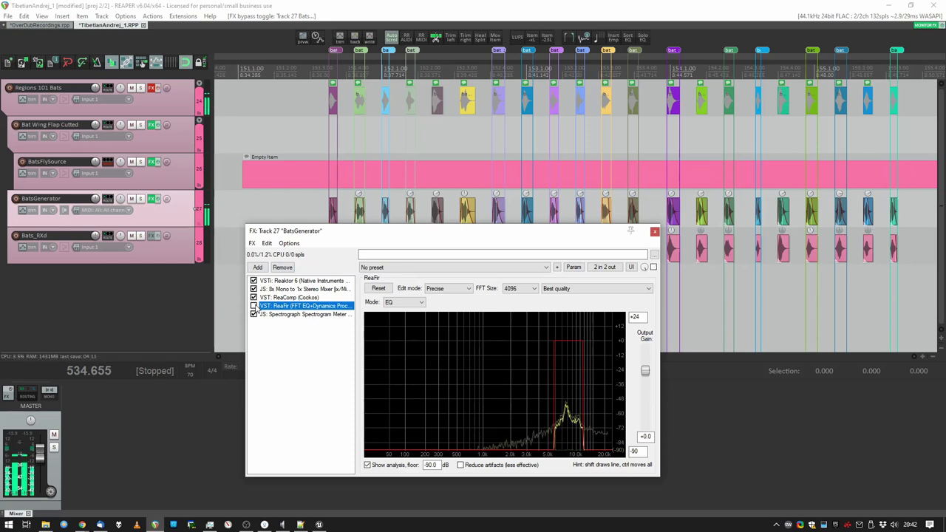
pyautogui.click(253, 306)
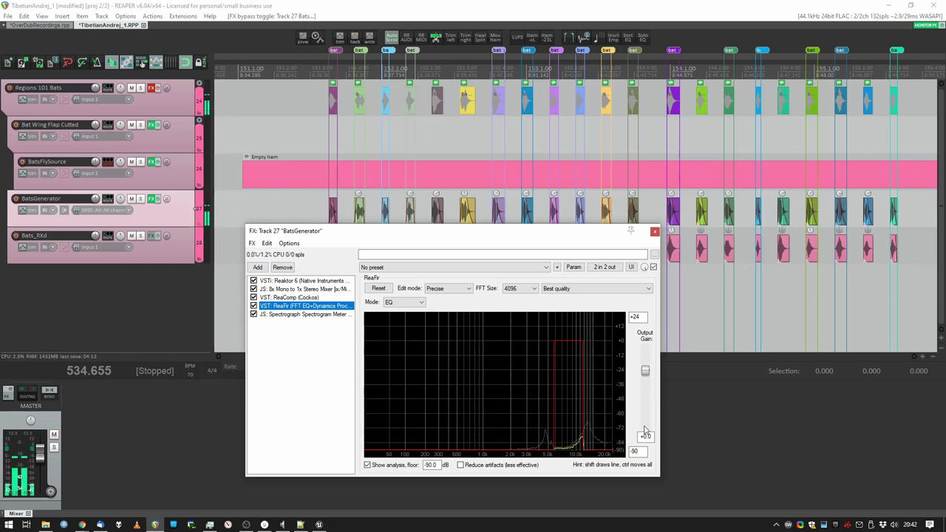
pyautogui.click(286, 343)
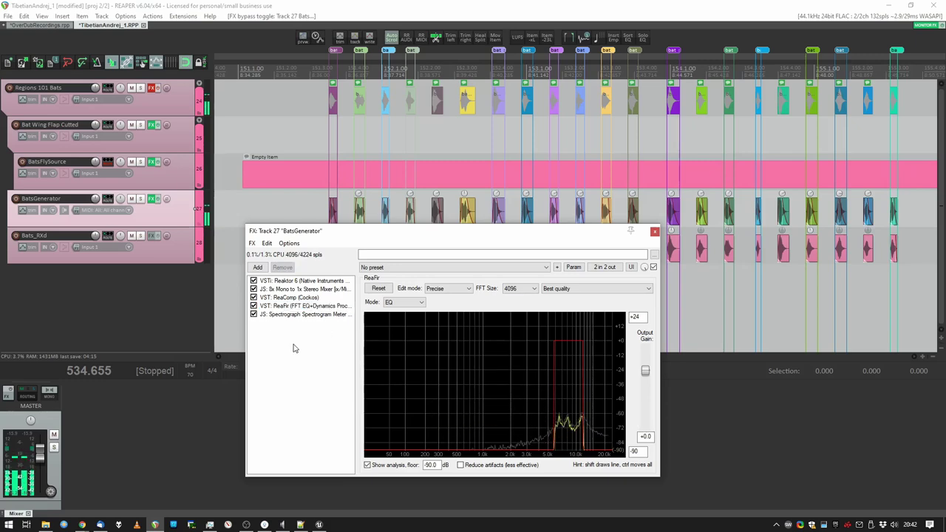
pyautogui.press('Escape')
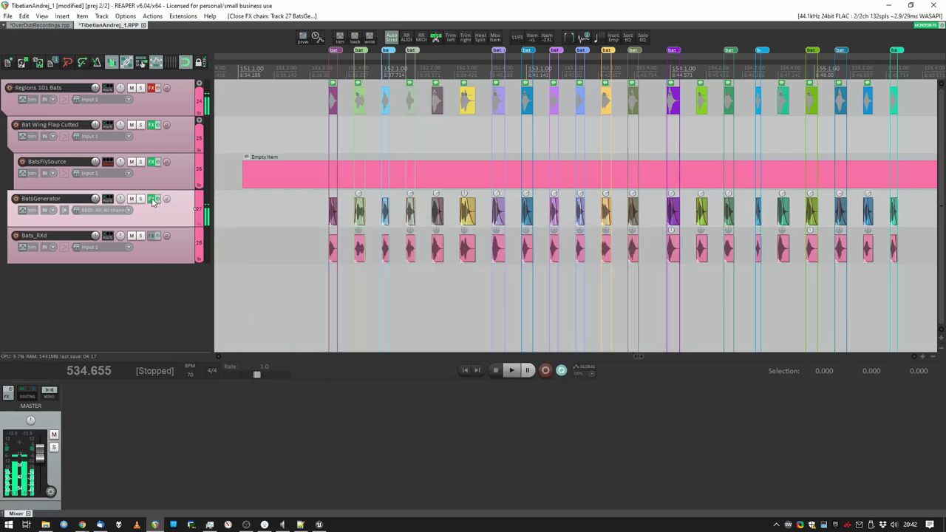
# Check the BatsGenerator effects chain again and look closely at the squeak clips on the BatsGenerator and Bats_RXd tracks
pyautogui.click(153, 199)
pyautogui.press('Escape')
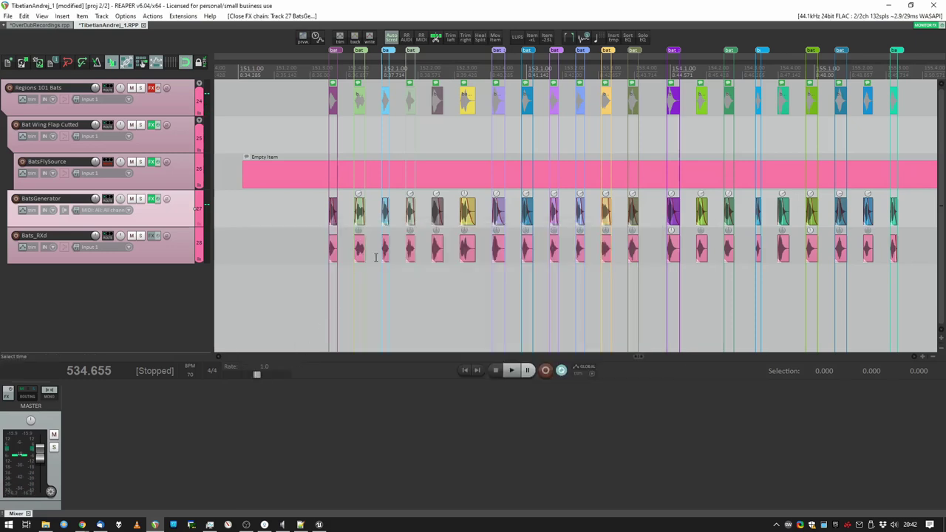
pyautogui.scroll(5, 364, 241)
pyautogui.scroll(-3, 356, 212)
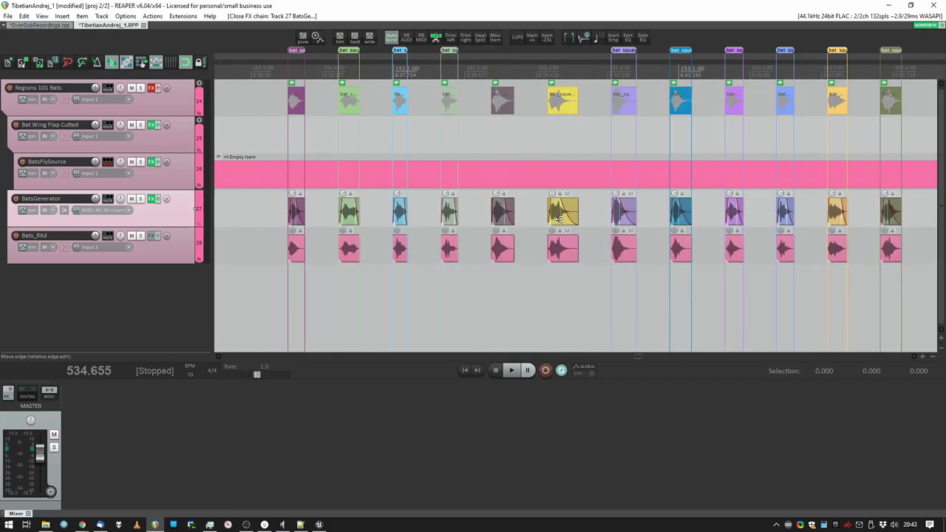
pyautogui.click(153, 199)
pyautogui.press('Escape')
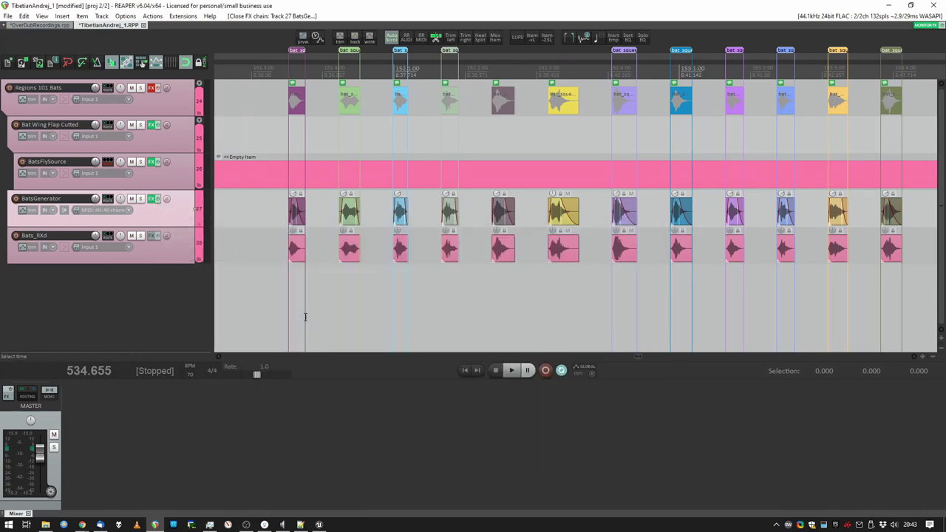
# Mute the Bats_RXd track, play the BatsGenerator squeak clips on their own, and unmute Bats_RXd
pyautogui.scroll(2, 322, 300)
pyautogui.click(130, 235)
pyautogui.press('space')
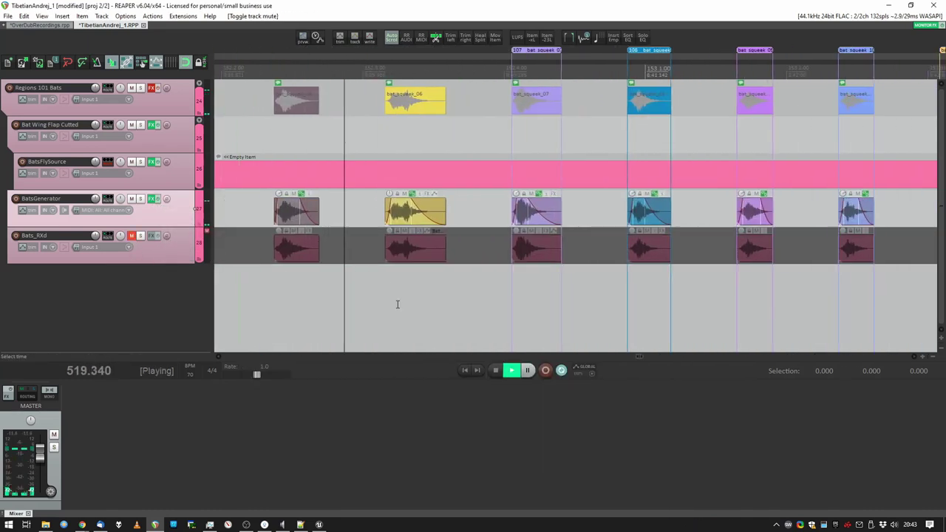
pyautogui.press('space')
pyautogui.scroll(-2, 523, 291)
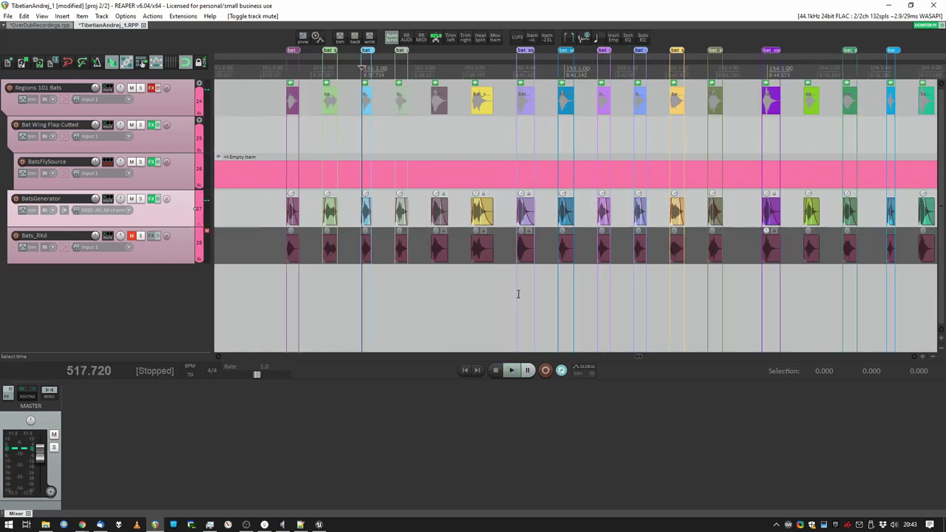
pyautogui.click(130, 235)
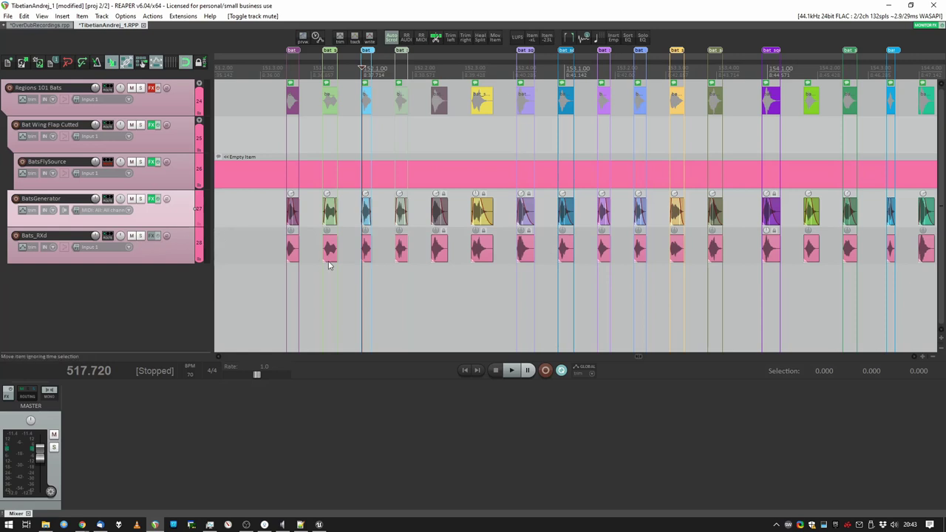
# Switch to iZotope RX and play the BatsGenerator render from about 6.2 s while inspecting its spectrogram up close
pyautogui.scroll(3, 336, 259)
pyautogui.keyDown('ctrl'); pyautogui.scroll(2, 347, 263); pyautogui.keyUp('ctrl')
pyautogui.click(340, 177)
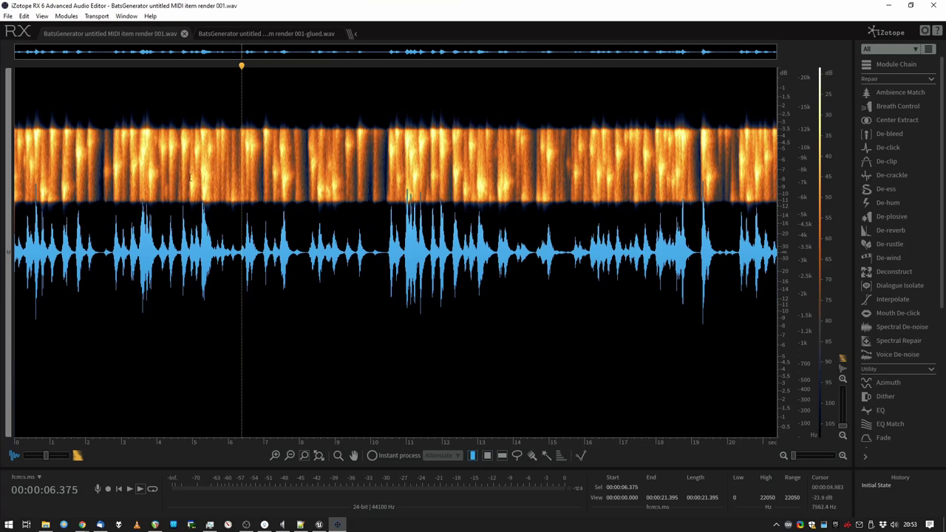
pyautogui.scroll(3, 188, 180)
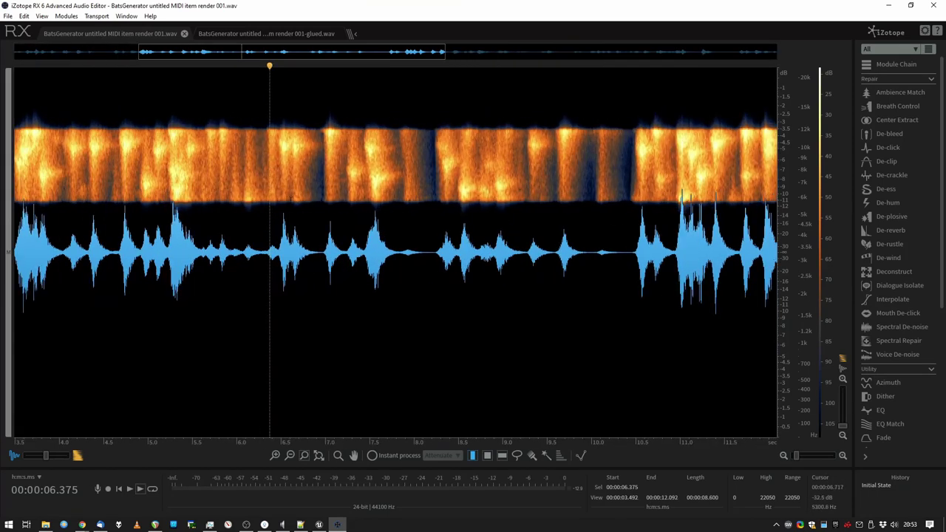
pyautogui.click(256, 191)
pyautogui.press('space')
pyautogui.scroll(2, 411, 210)
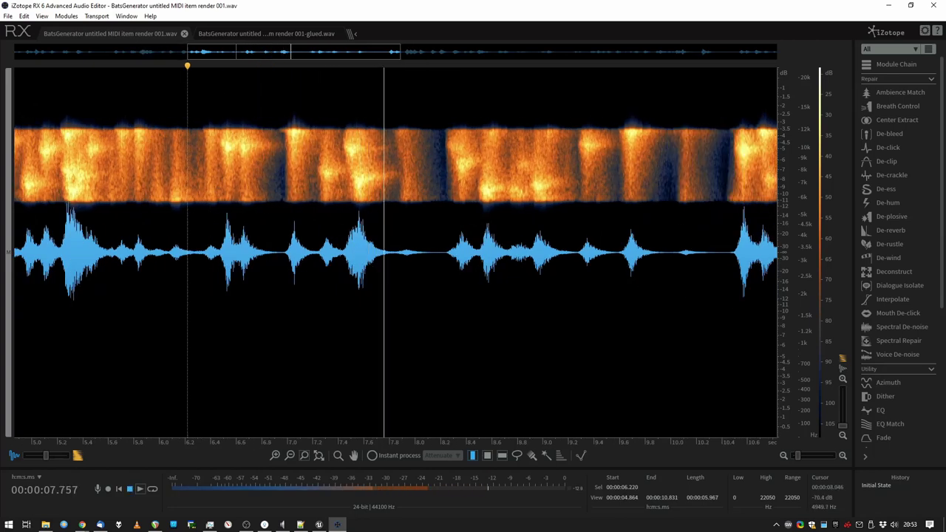
pyautogui.press('space')
pyautogui.press('space')
pyautogui.click(211, 202)
pyautogui.press('space')
# Play the render from about 10.8 s and examine the spectrogram between about 11.7 and 16.7 s
pyautogui.scroll(-3, 589, 208)
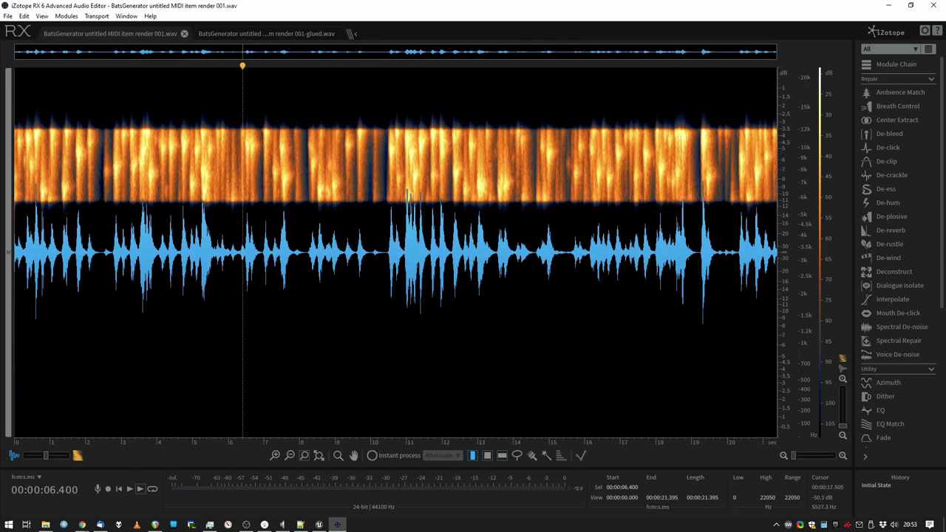
pyautogui.click(398, 177)
pyautogui.press('space')
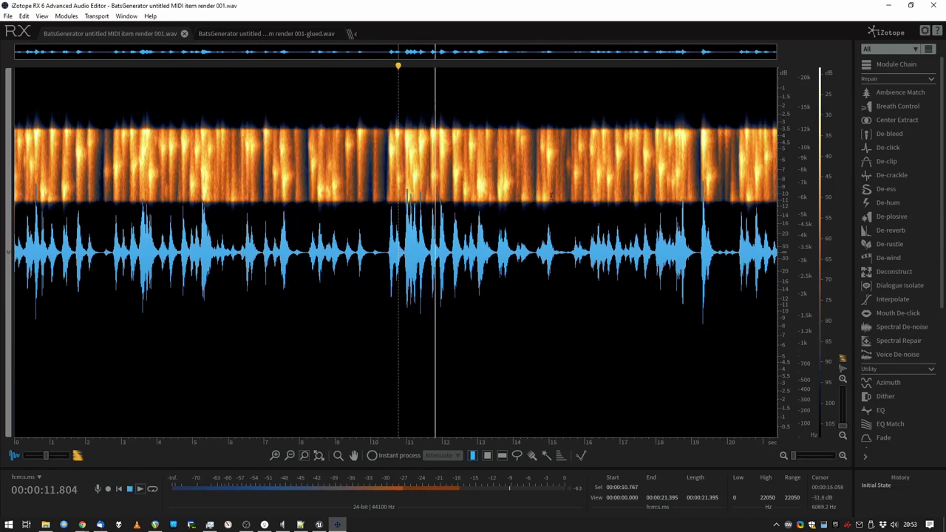
pyautogui.press('space')
pyautogui.scroll(3, 556, 202)
pyautogui.scroll(2, 550, 202)
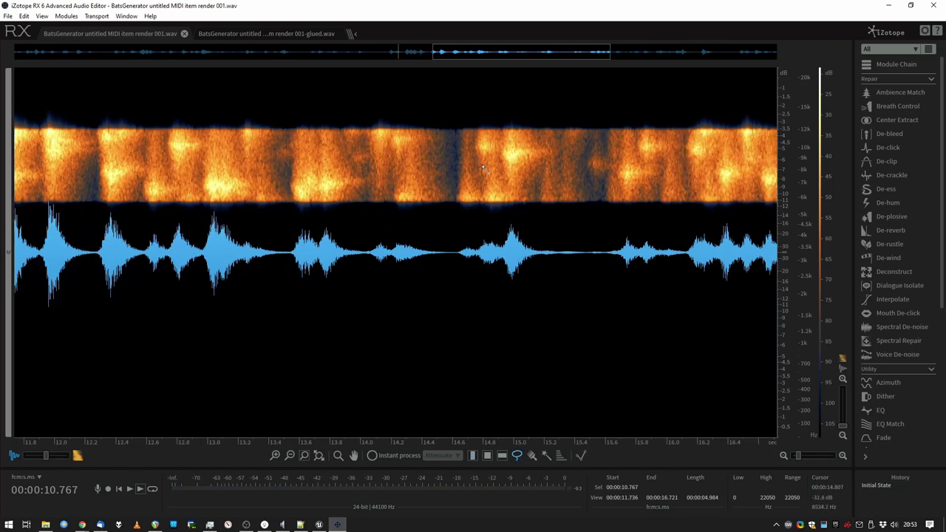
# Lasso the squeak between about 14.7 and 15.4 s, from about 7.0 to 12.8 kHz, invert the selection and silence everything else
pyautogui.moveTo(485, 128); pyautogui.dragTo(467, 157)
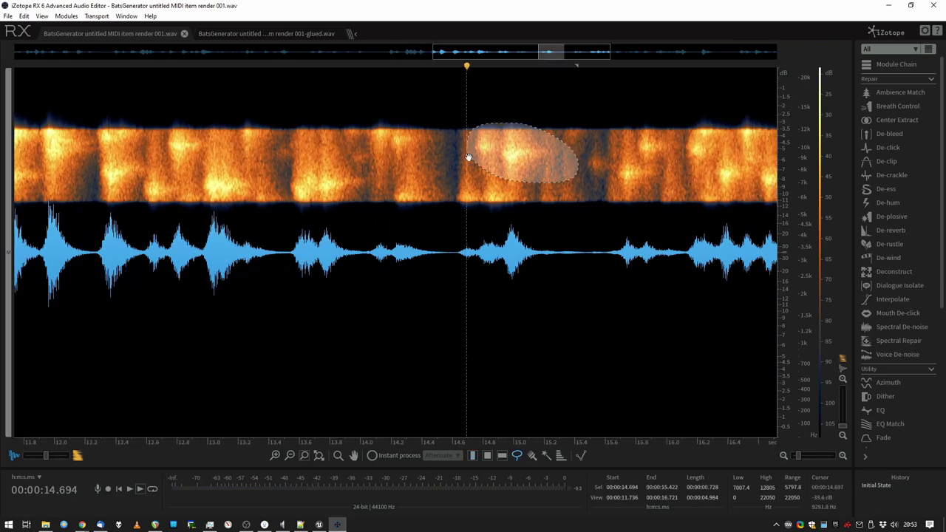
pyautogui.rightClick(558, 188)
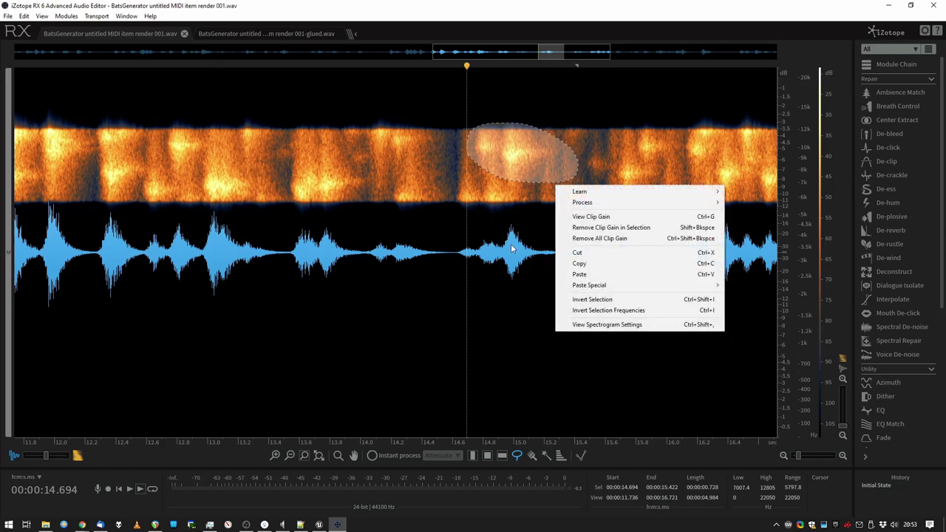
pyautogui.click(595, 299)
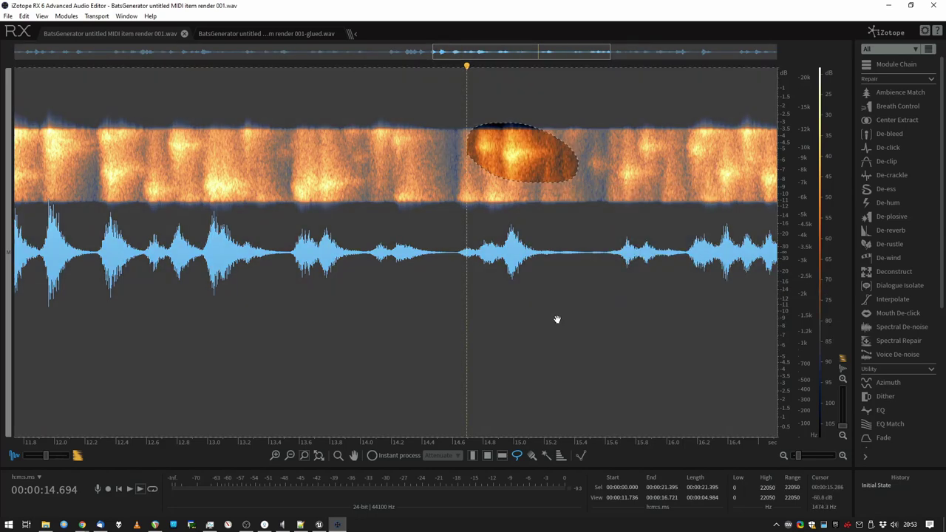
pyautogui.press('BackSpace')
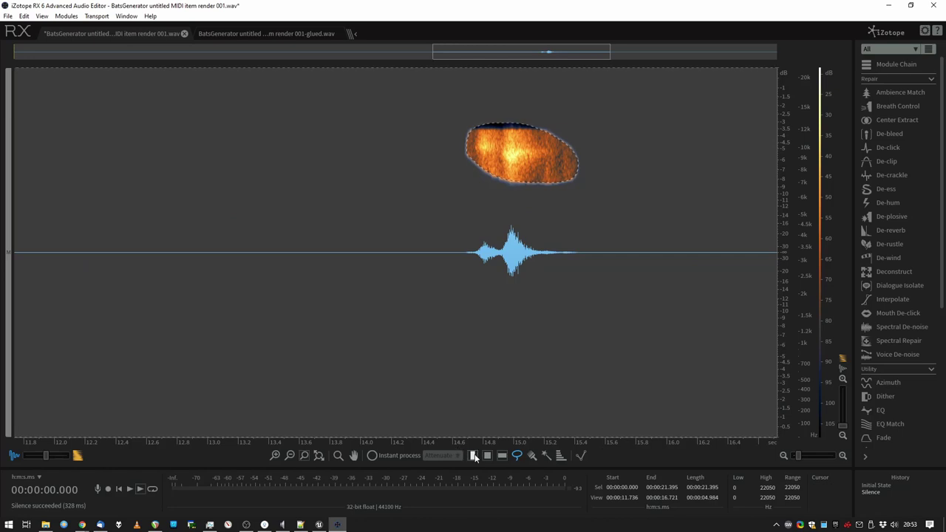
# Play the isolated squeak repeatedly from about 14.2 s
pyautogui.click(390, 179)
pyautogui.press('space')
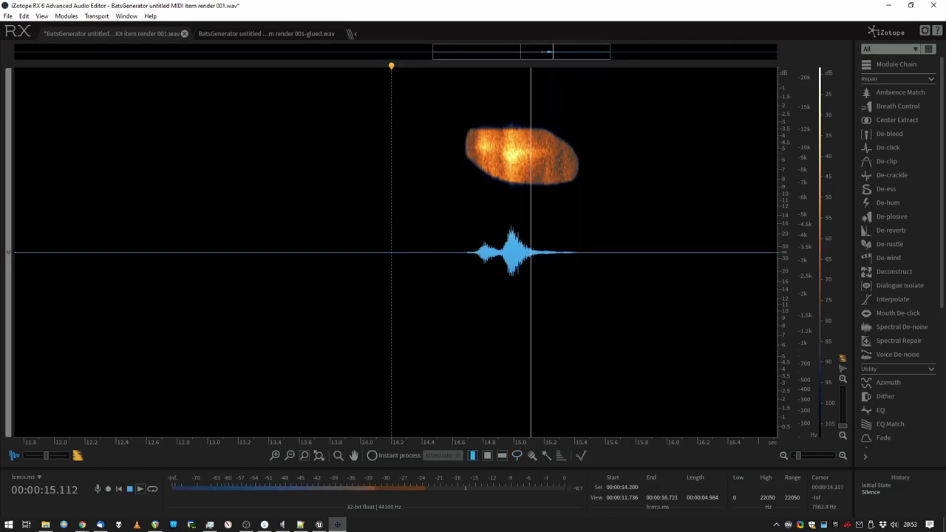
pyautogui.press('space')
pyautogui.press('space')
pyautogui.press('space')
# Lasso the squeak's brightest band, about 14.75 to 15.29 s and 8.2 to 11.2 kHz, and silence everything outside it
pyautogui.click(506, 168)
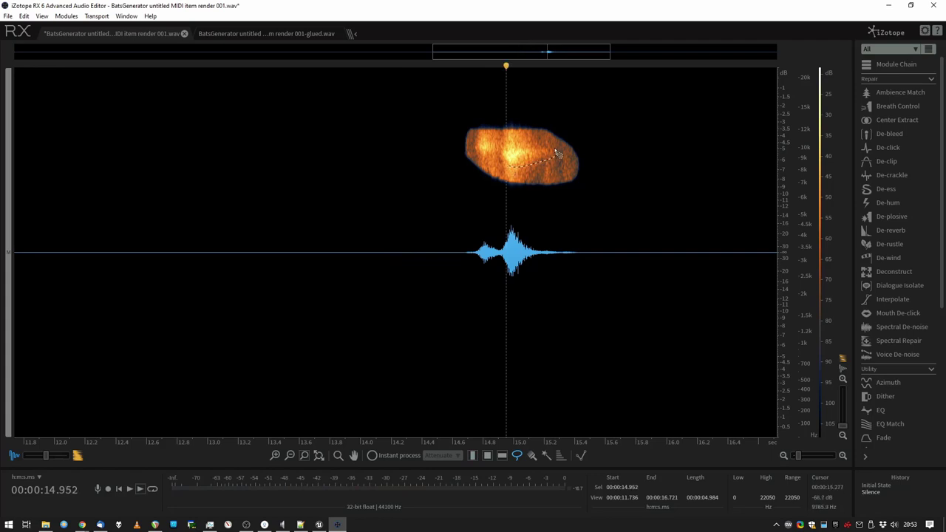
pyautogui.moveTo(555, 151)
pyautogui.mouseDown()
pyautogui.moveTo(491, 144)
pyautogui.moveTo(477, 157)
pyautogui.moveTo(517, 166)
pyautogui.mouseUp()
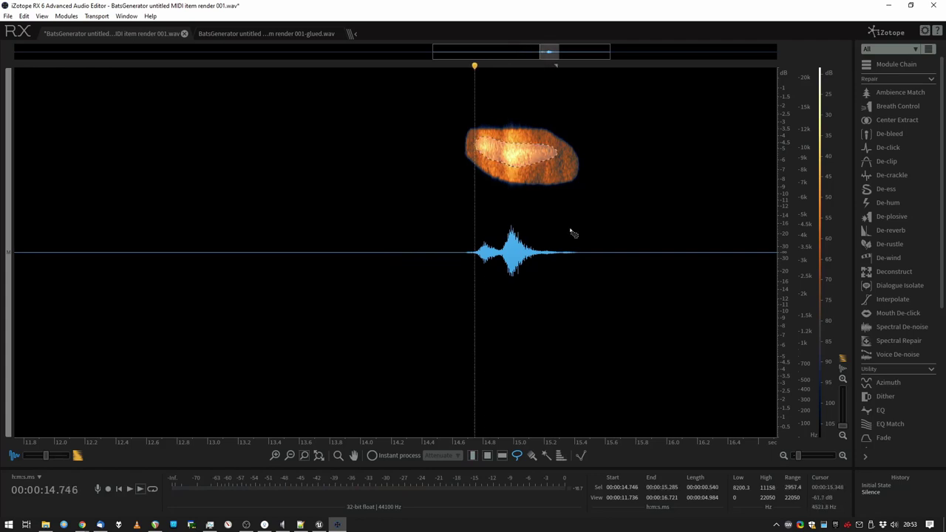
pyautogui.rightClick(528, 174)
pyautogui.click(571, 287)
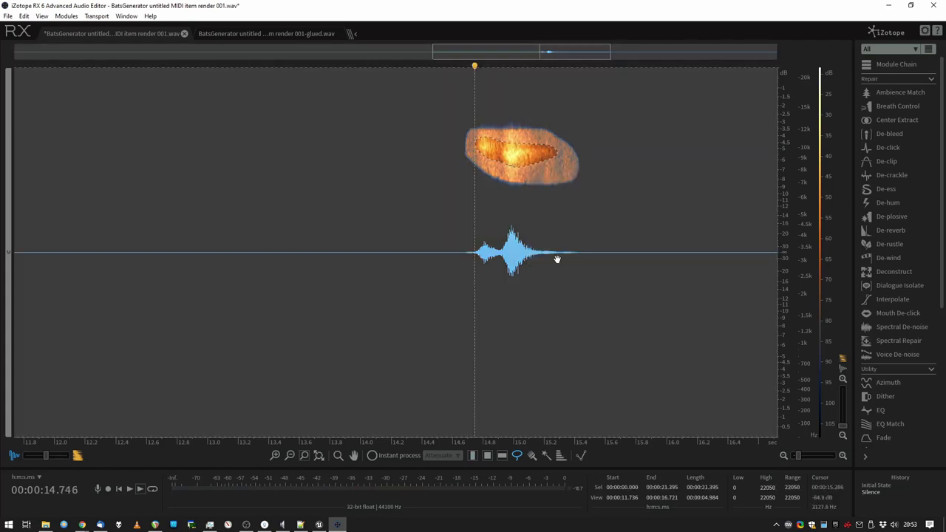
pyautogui.press('BackSpace')
# Play the narrowed squeak from about 14.6 s and again from about 14.3 s
pyautogui.click(457, 290)
pyautogui.press('space')
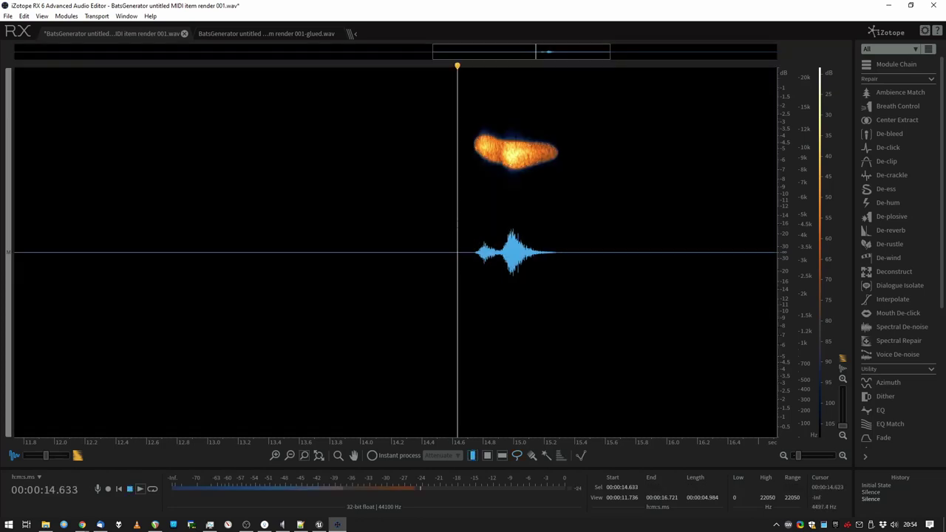
pyautogui.click(411, 222)
pyautogui.press('space')
pyautogui.press('space')
pyautogui.press('space')
pyautogui.press('space')
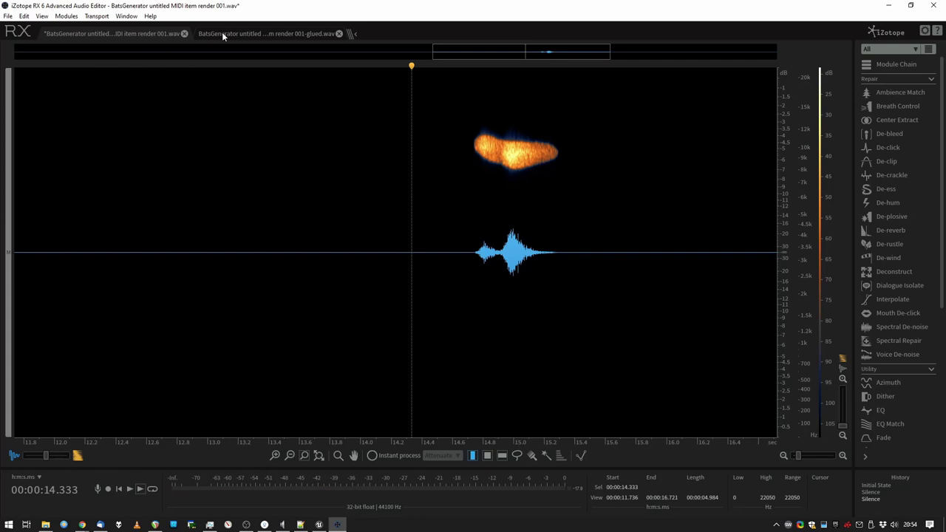
# Switch to the glued BatsGenerator render and play its separated squeaks, including from about 4.6 s
pyautogui.click(267, 33)
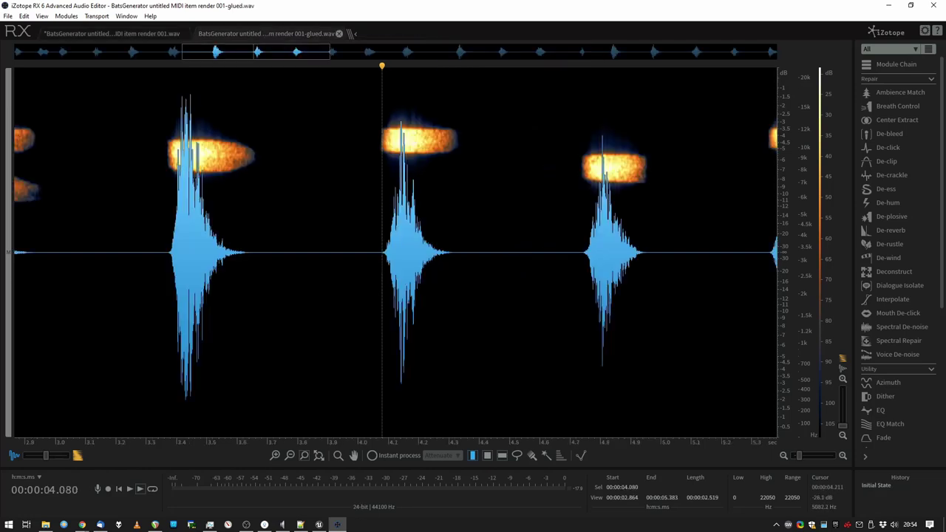
pyautogui.scroll(-5, 189, 186)
pyautogui.scroll(6, 262, 188)
pyautogui.click(263, 189)
pyautogui.press('space')
pyautogui.moveTo(480, 200); pyautogui.dragTo(481, 200)
pyautogui.scroll(-2, 482, 200)
pyautogui.press('space')
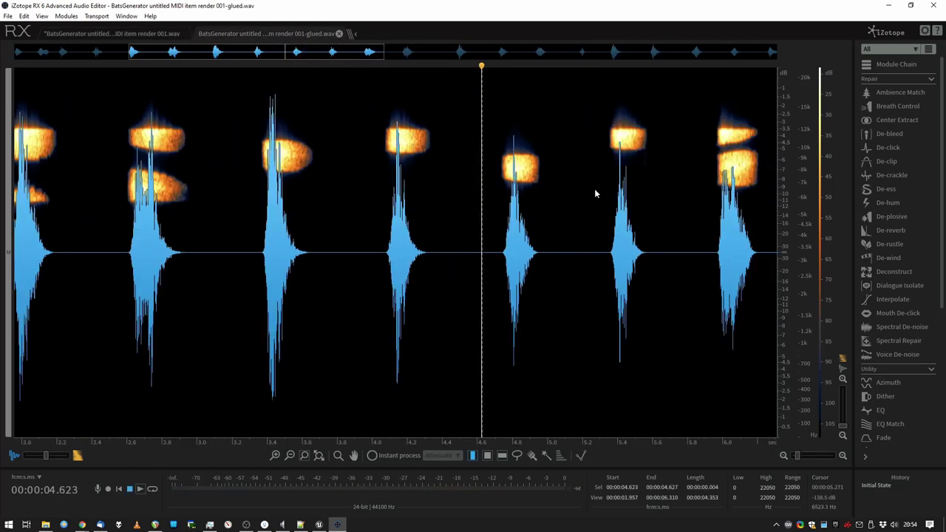
# Play the glued render from about 5.3 s with the whole file in view
pyautogui.click(595, 194)
pyautogui.press('space')
pyautogui.scroll(-4, 595, 194)
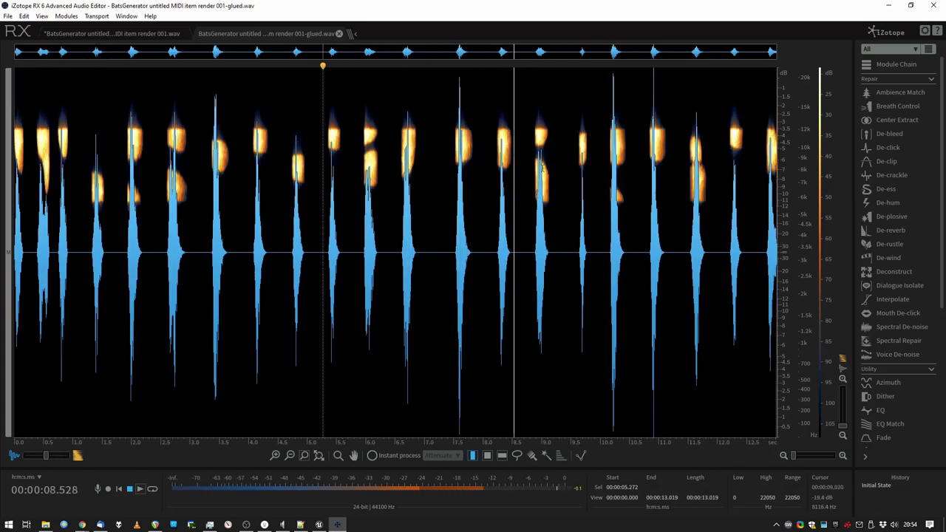
pyautogui.press('space')
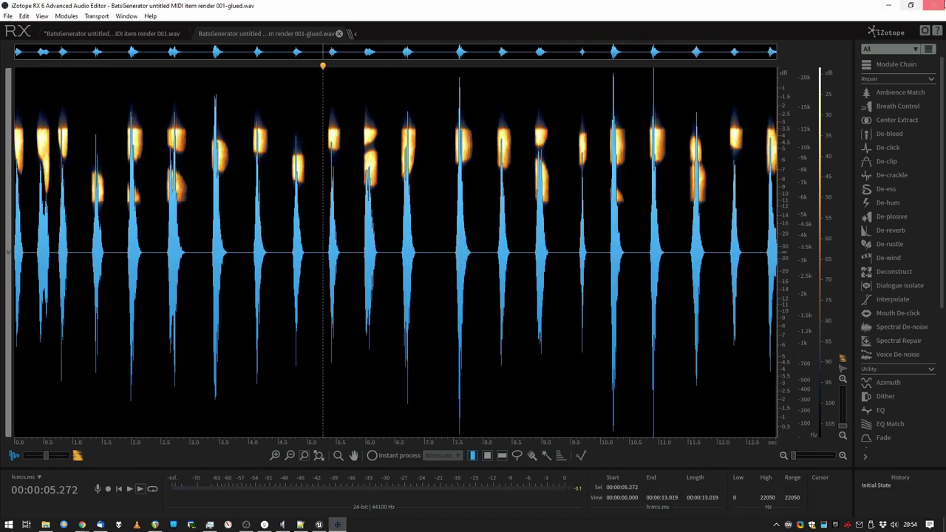
# Close iZotope RX to return to REAPER, play the Bats_RXd clips soloed from about 519.5 s, and unsolo the track
pyautogui.click(933, 6)
pyautogui.scroll(5, 771, 178)
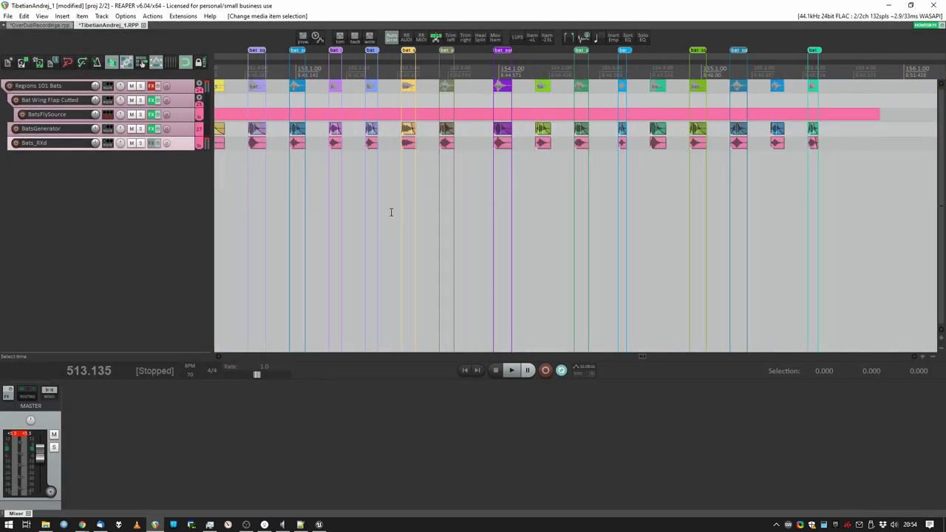
pyautogui.keyDown('ctrl'); pyautogui.scroll(3, 370, 212); pyautogui.keyUp('ctrl')
pyautogui.click(141, 201)
pyautogui.moveTo(273, 235); pyautogui.dragTo(429, 251, button='middle')
pyautogui.click(357, 252)
pyautogui.press('space')
pyautogui.scroll(-2, 373, 253)
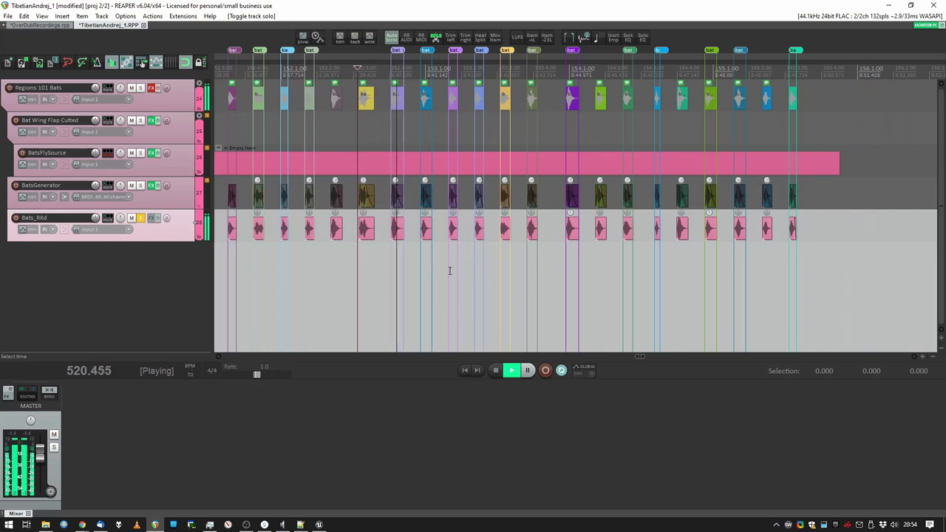
pyautogui.click(141, 217)
pyautogui.press('space')
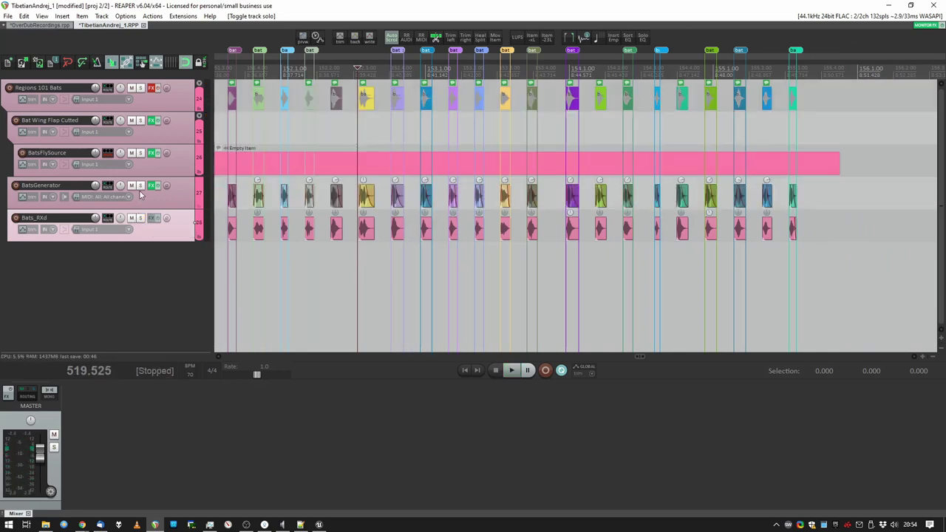
# Mute the Bats_RXd track and repeatedly play the BatsGenerator clip under bat_squeek_06 from about 519.5 s
pyautogui.click(132, 218)
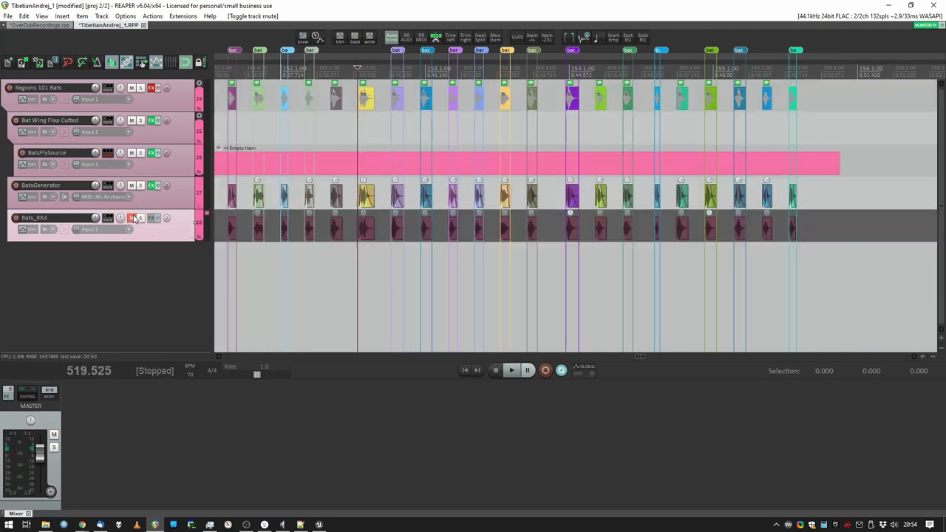
pyautogui.scroll(3, 363, 217)
pyautogui.moveTo(368, 236); pyautogui.dragTo(493, 253, button='middle')
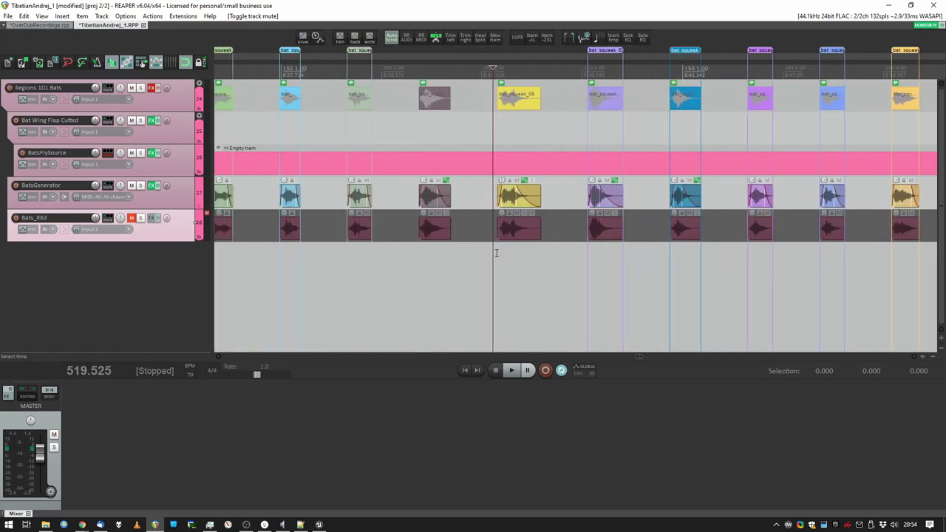
pyautogui.press('space')
pyautogui.press('space')
pyautogui.press('space')
pyautogui.press('space')
pyautogui.press('space')
pyautogui.press('space')
pyautogui.press('space')
pyautogui.press('space')
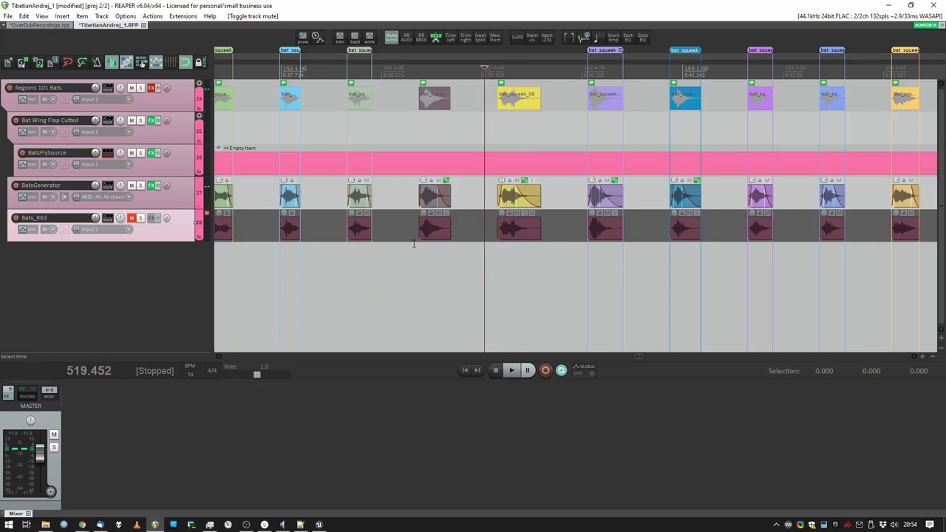
# Compare the bat_squeek_06 clip with Bats_RXd soloed and unsoloed
pyautogui.click(141, 218)
pyautogui.press('space')
pyautogui.press('space')
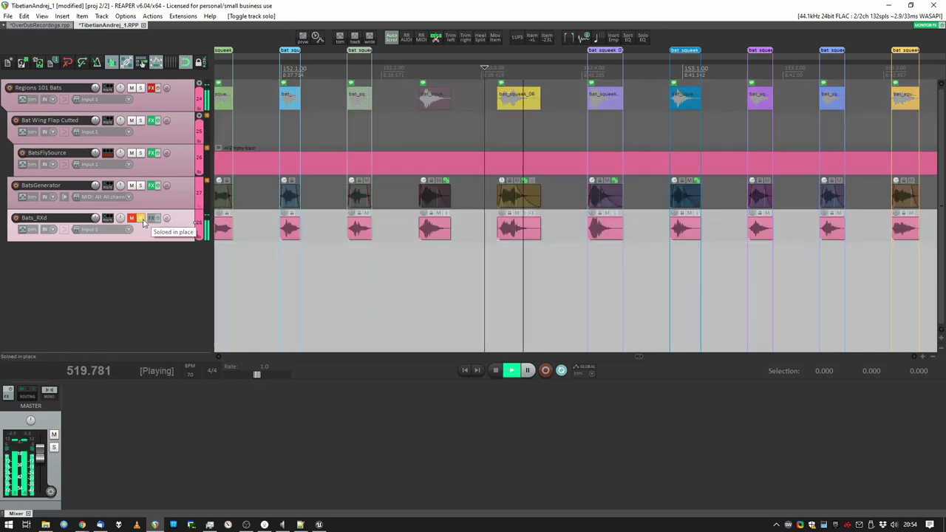
pyautogui.press('space')
pyautogui.click(141, 219)
pyautogui.press('space')
# Play the earlier squeak clip from about 516.8 s on BatsGenerator, compare it with Bats_RXd soloed, and unsolo that track
pyautogui.moveTo(304, 243); pyautogui.dragTo(517, 262, button='middle')
pyautogui.click(386, 261)
pyautogui.press('space')
pyautogui.press('space')
pyautogui.press('space')
pyautogui.press('space')
pyautogui.click(141, 218)
pyautogui.press('space')
pyautogui.press('space')
pyautogui.click(141, 219)
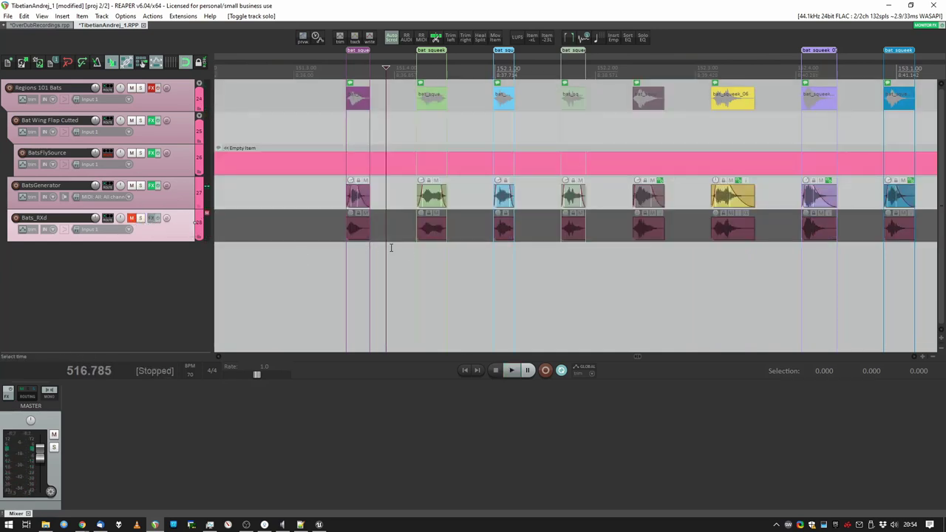
# Replay the green squeak clip near 516.9 s on BatsGenerator and again with Bats_RXd temporarily soloed
pyautogui.press('space')
pyautogui.press('space')
pyautogui.press('space')
pyautogui.click(141, 219)
pyautogui.press('space')
pyautogui.press('space')
pyautogui.click(141, 218)
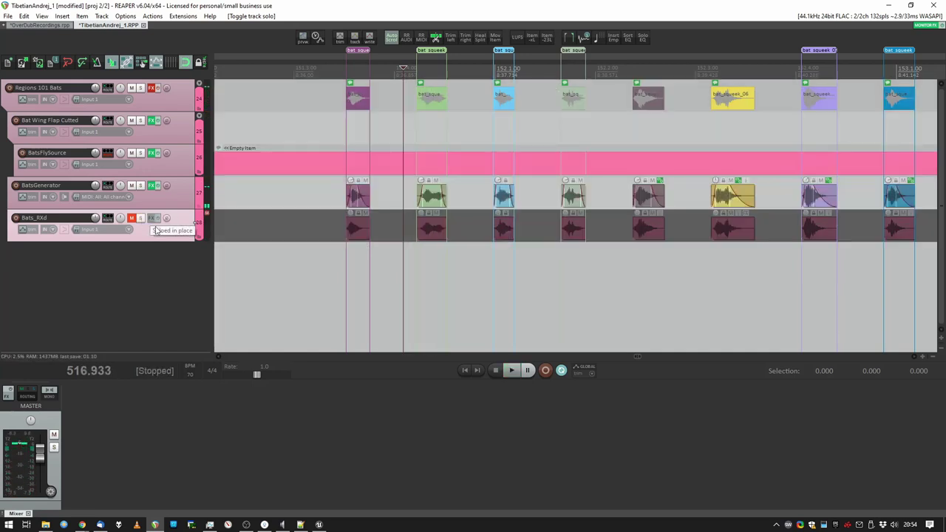
# Play the BatsGenerator squeak from about 516.3 s, solo Bats_RXd and play the same passage
pyautogui.click(330, 244)
pyautogui.press('space')
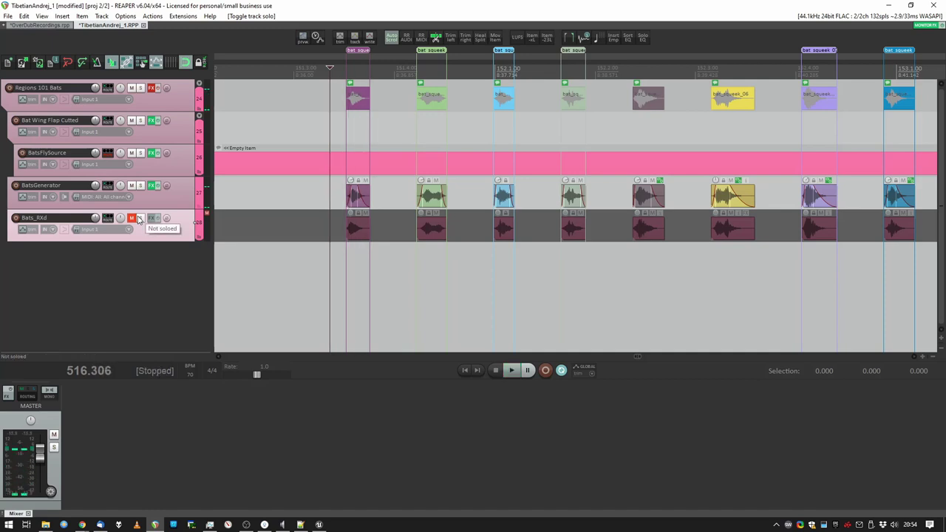
pyautogui.press('space')
pyautogui.click(140, 219)
pyautogui.press('space')
pyautogui.press('space')
# Switch to Unreal Editor, open the WAVs folder inside bats, and preview several bat_squeek sound waves
pyautogui.scroll(-5, 473, 243)
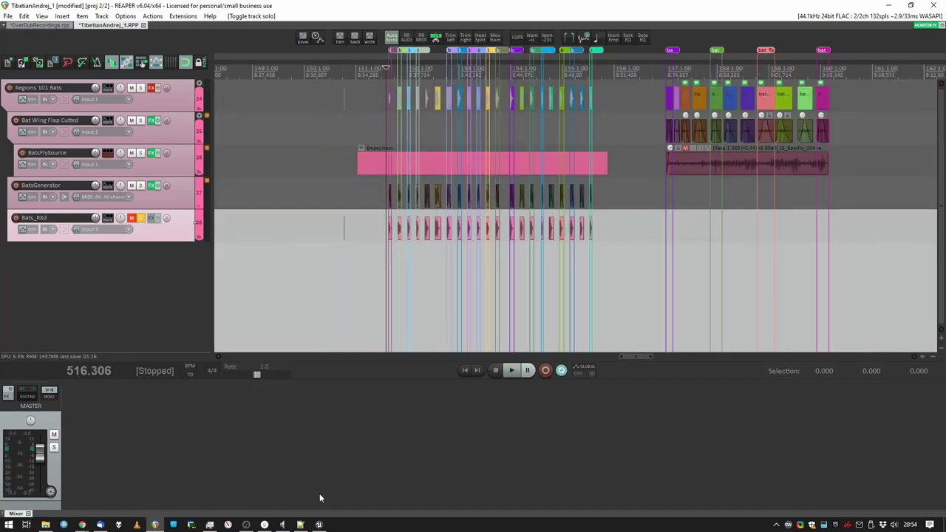
pyautogui.click(319, 524)
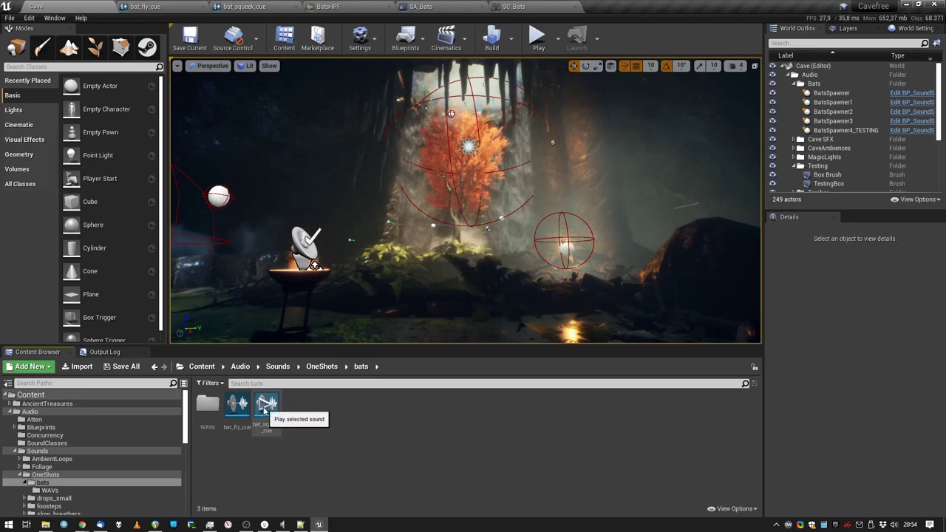
pyautogui.click(210, 425)
pyautogui.doubleClick(210, 427)
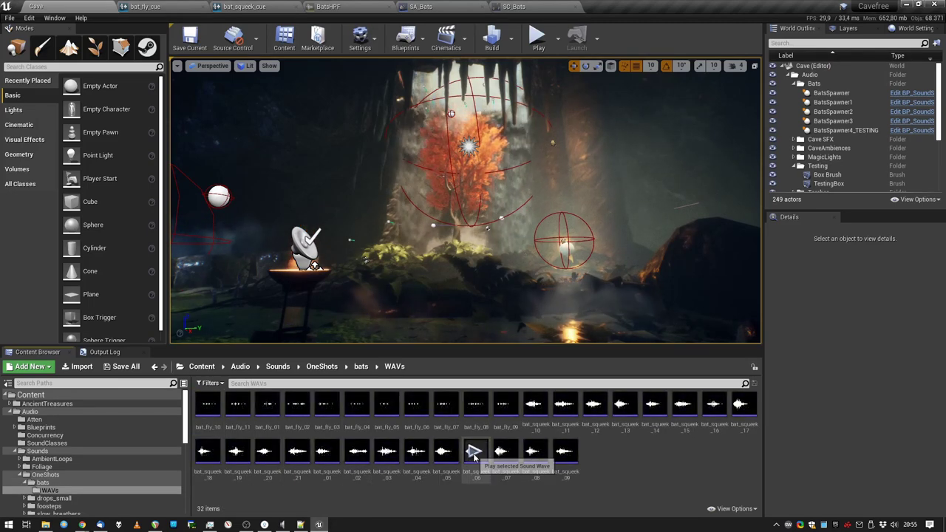
pyautogui.click(503, 452)
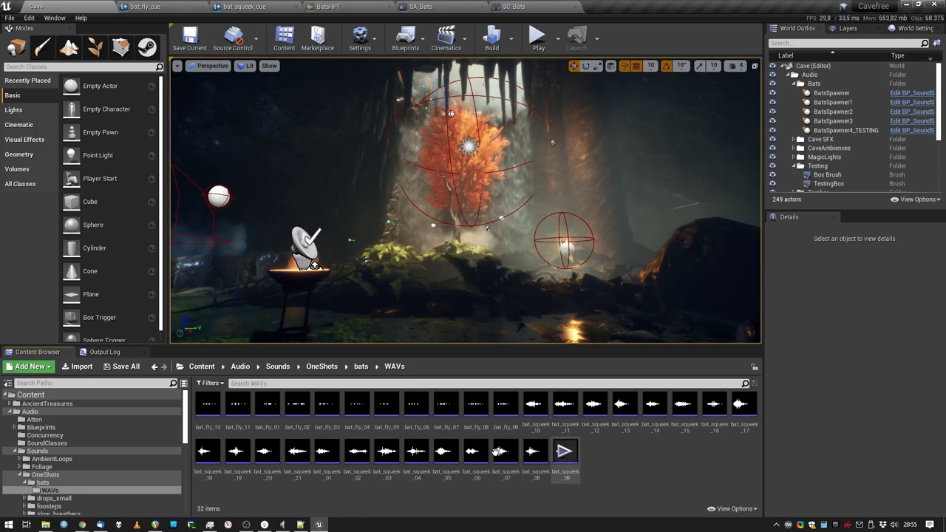
pyautogui.click(389, 453)
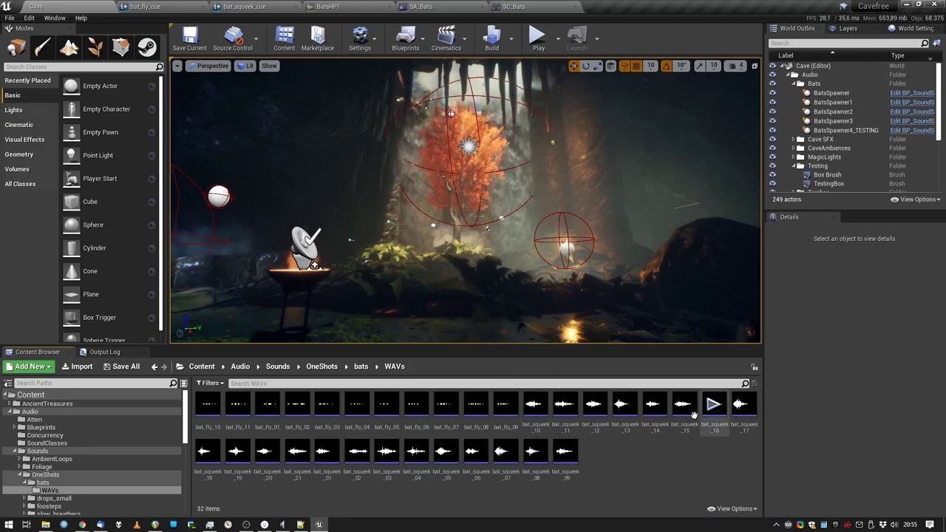
# Go back to the bats folder, open bat_squeek_cue, and examine its upper wave player groups up close
pyautogui.click(362, 366)
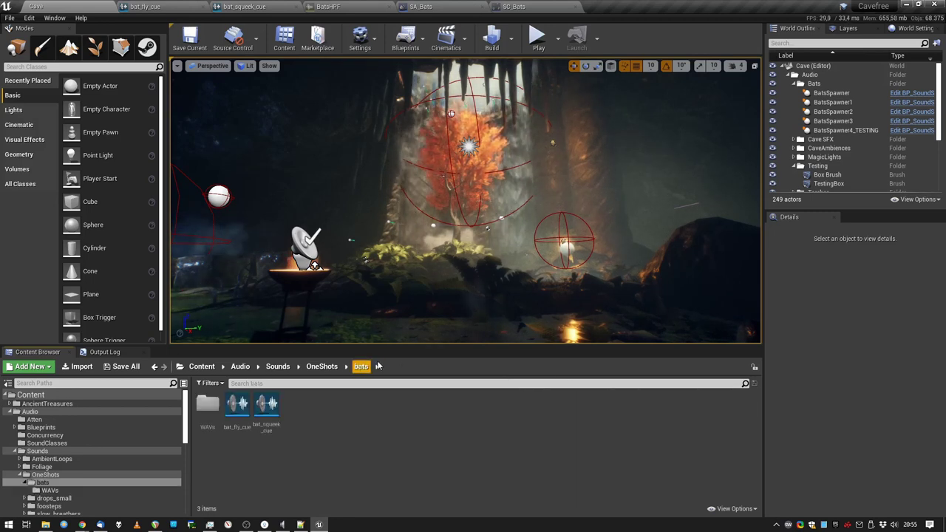
pyautogui.click(272, 409)
pyautogui.doubleClick(262, 427)
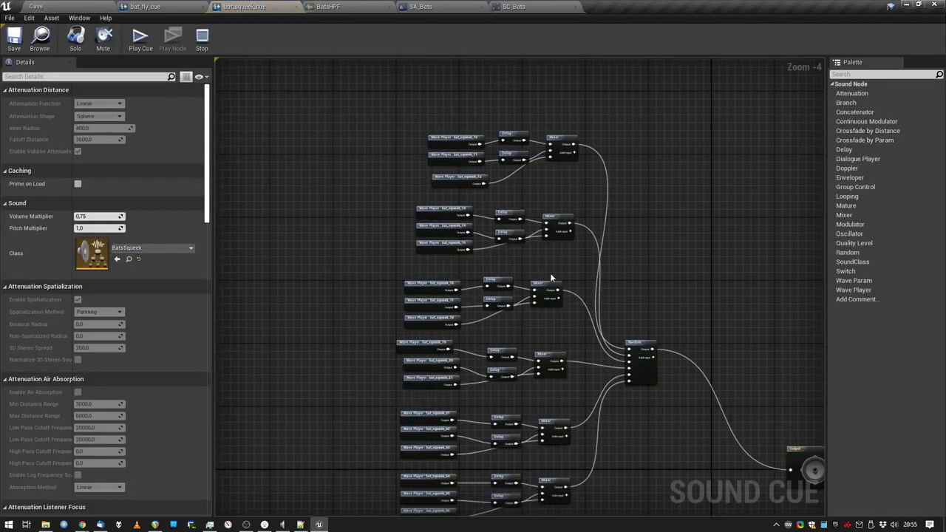
pyautogui.scroll(3, 521, 258)
pyautogui.moveTo(512, 252); pyautogui.dragTo(536, 415, button='right')
pyautogui.scroll(1, 512, 251)
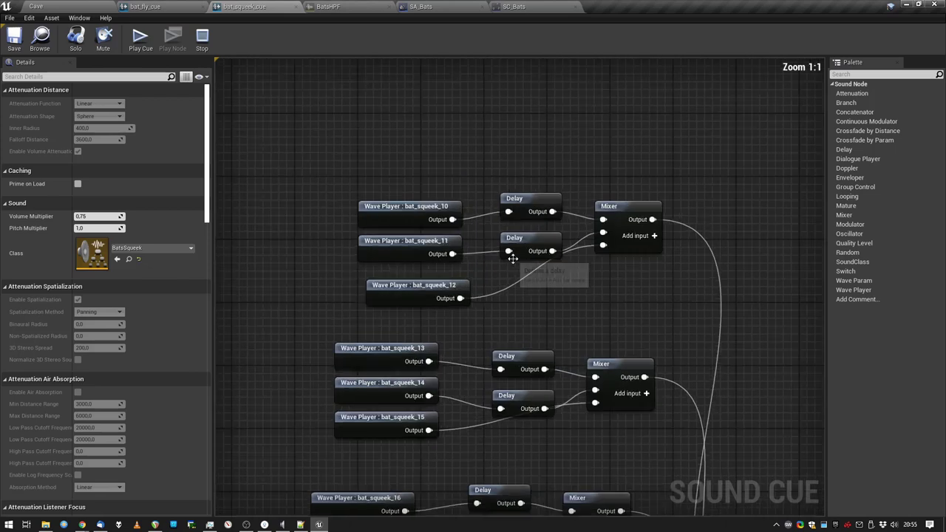
# Inspect the bat_squeek_10 to bat_squeek_12 wave players, their Mixer, and the settings of the Delay after bat_squeek_10
pyautogui.moveTo(396, 162); pyautogui.dragTo(471, 314)
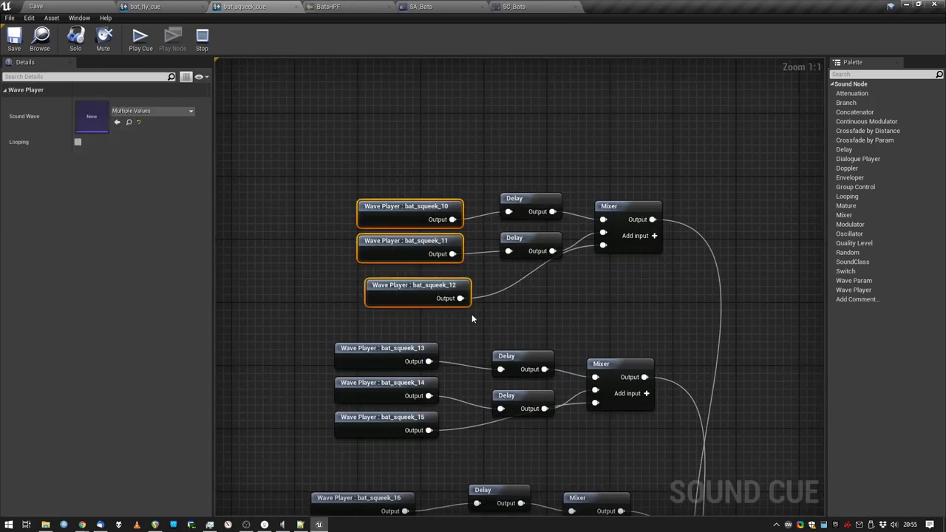
pyautogui.click(548, 311)
pyautogui.click(616, 207)
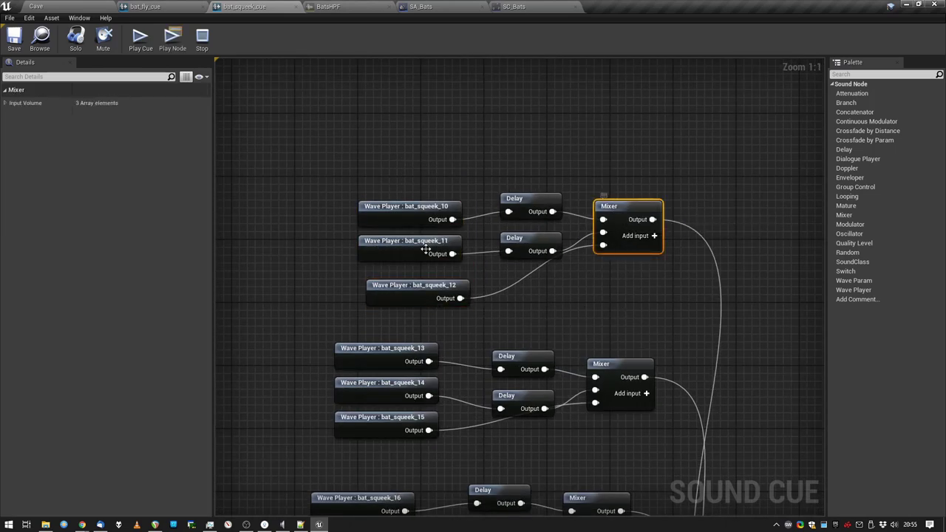
pyautogui.click(524, 199)
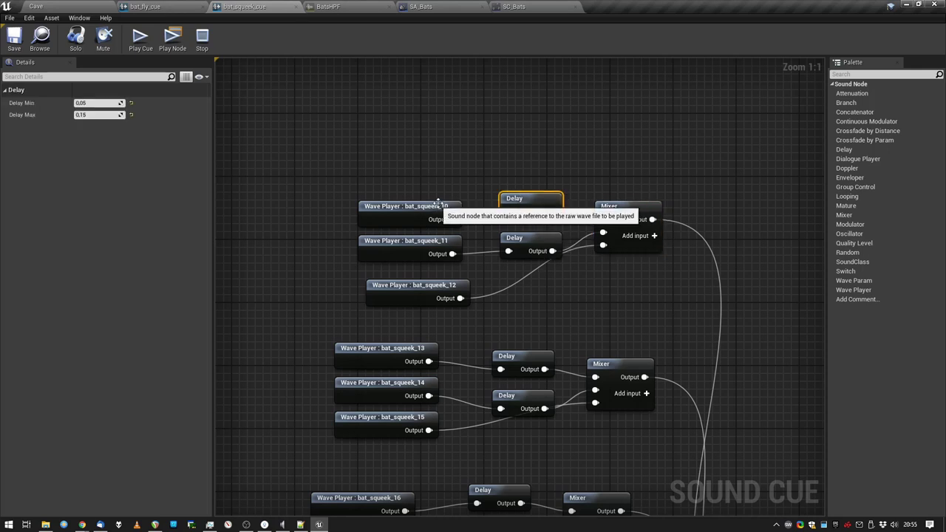
# Inspect the Delay after bat_squeek_11 and the Mixer that combines the bat_squeek_10 to bat_squeek_12 wave players
pyautogui.click(524, 238)
pyautogui.moveTo(506, 164); pyautogui.dragTo(541, 289)
pyautogui.click(626, 207)
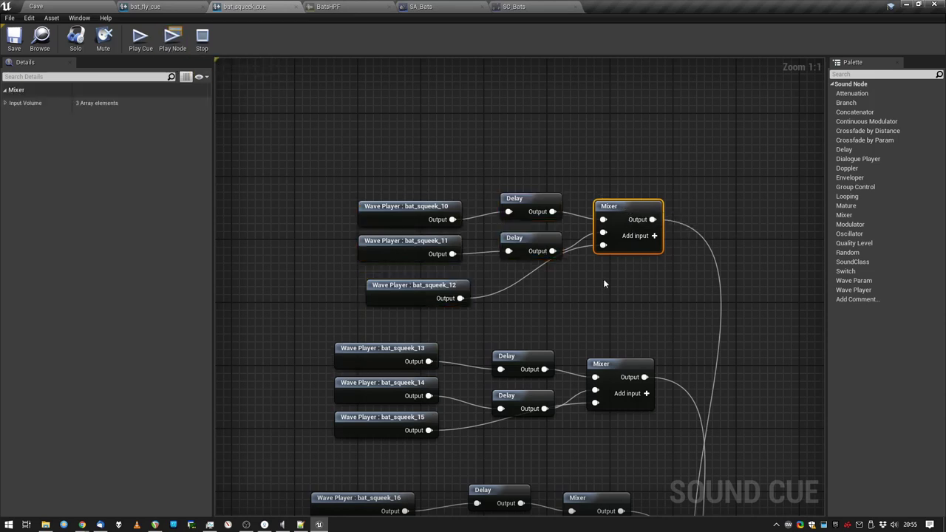
# Reposition the Mixer of the bat_squeek_16 to bat_squeek_18 group and align the group's upper Delay with the bat_squeek_16 wave player
pyautogui.scroll(-5, 603, 278)
pyautogui.moveTo(699, 373); pyautogui.dragTo(626, 166, button='right')
pyautogui.moveTo(581, 256); pyautogui.dragTo(628, 345, button='right')
pyautogui.scroll(5, 628, 345)
pyautogui.moveTo(555, 236); pyautogui.dragTo(588, 317, button='right')
pyautogui.moveTo(617, 243); pyautogui.dragTo(640, 275)
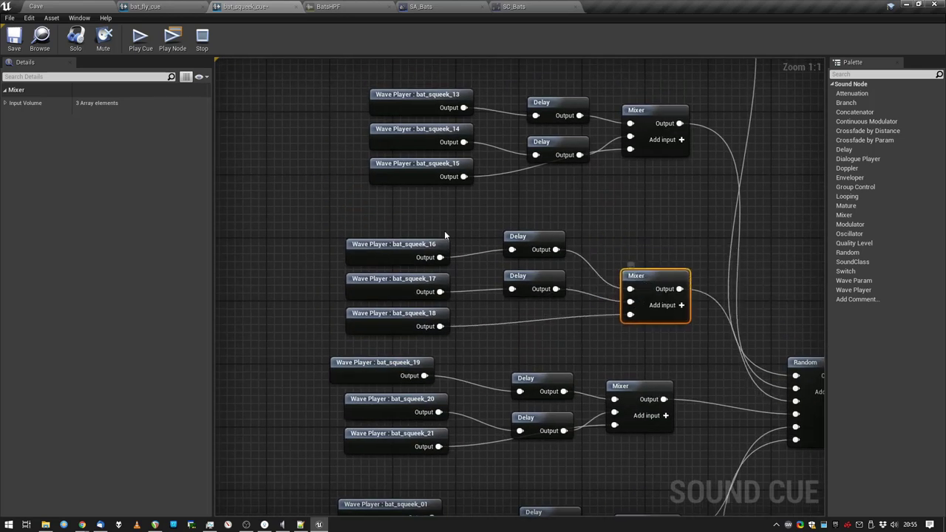
pyautogui.moveTo(534, 237); pyautogui.dragTo(533, 245)
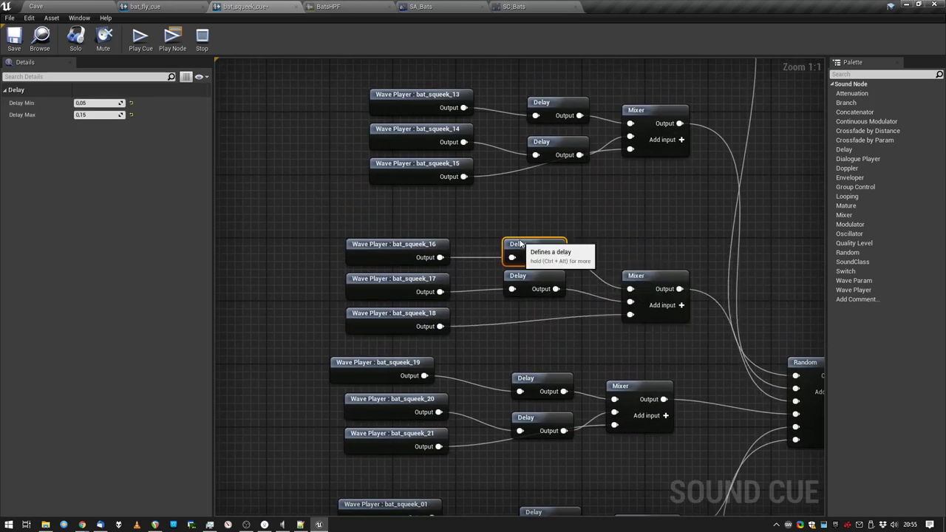
# Play the whole bat_squeek_cue several times to hear its random squeak groups
pyautogui.click(585, 237)
pyautogui.click(140, 40)
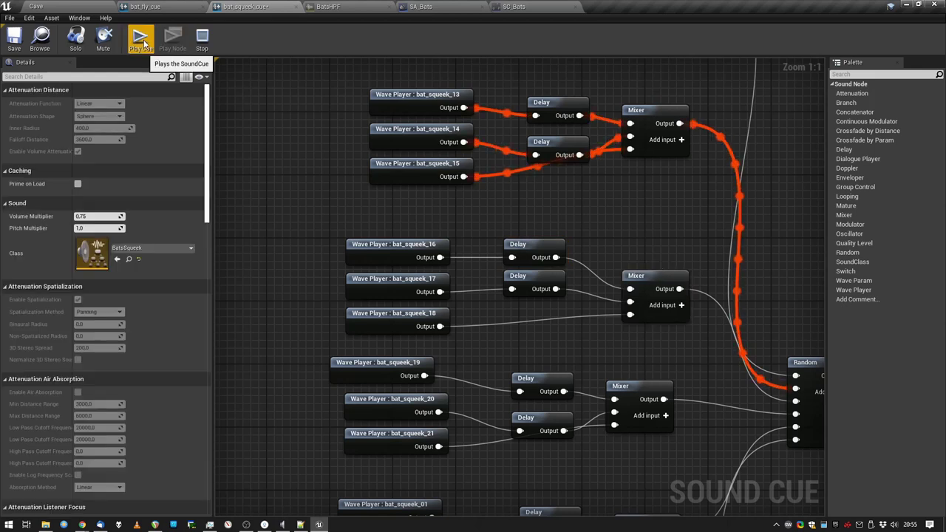
pyautogui.click(140, 40)
pyautogui.click(140, 41)
pyautogui.click(140, 41)
pyautogui.scroll(-5, 614, 227)
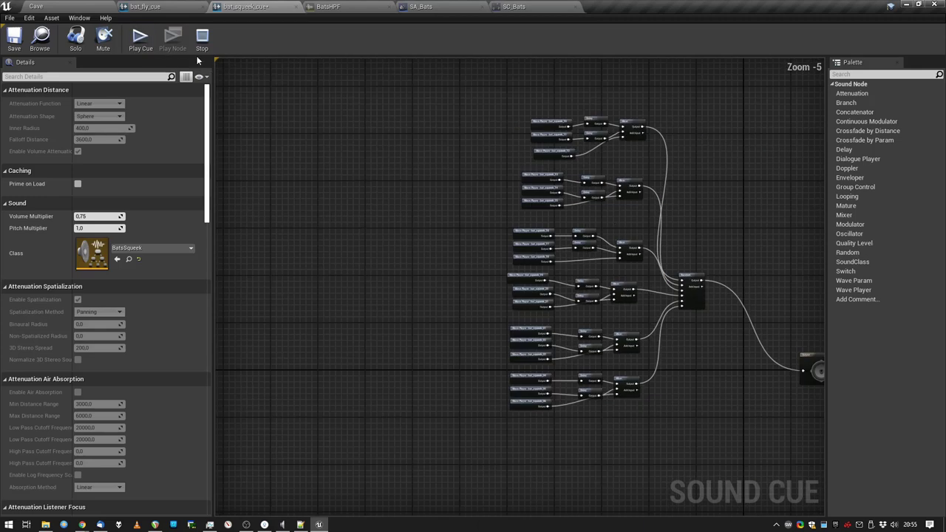
# Return to the Cave level and focus the viewport on BatsSpawner4_TESTING
pyautogui.click(79, 7)
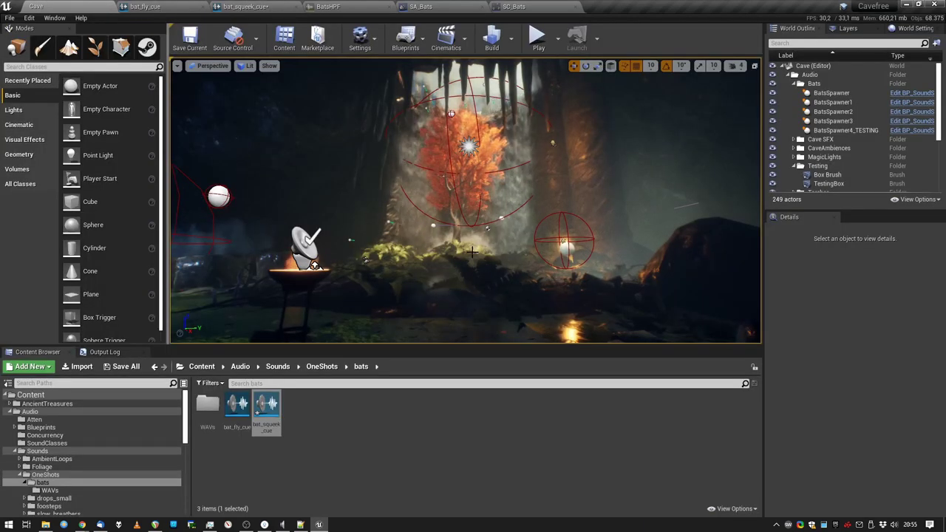
pyautogui.doubleClick(839, 131)
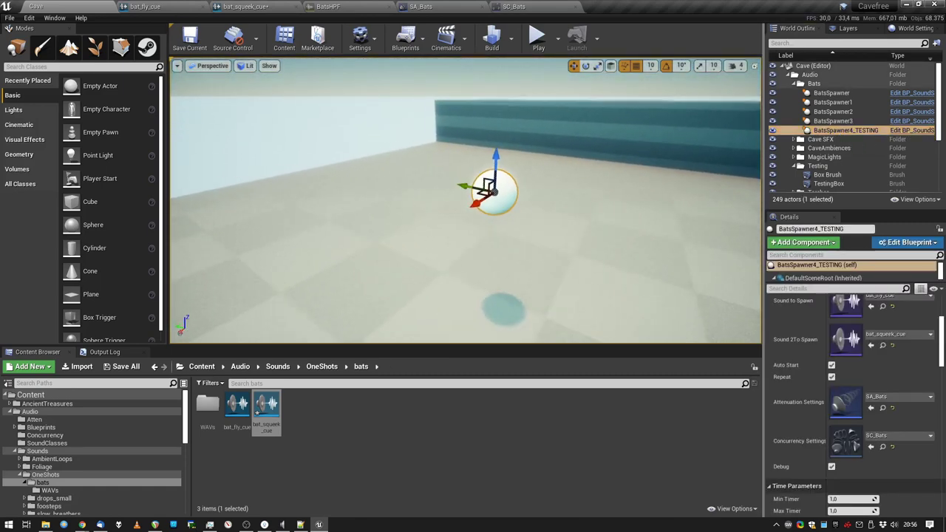
pyautogui.moveTo(605, 208); pyautogui.dragTo(613, 182, button='right')
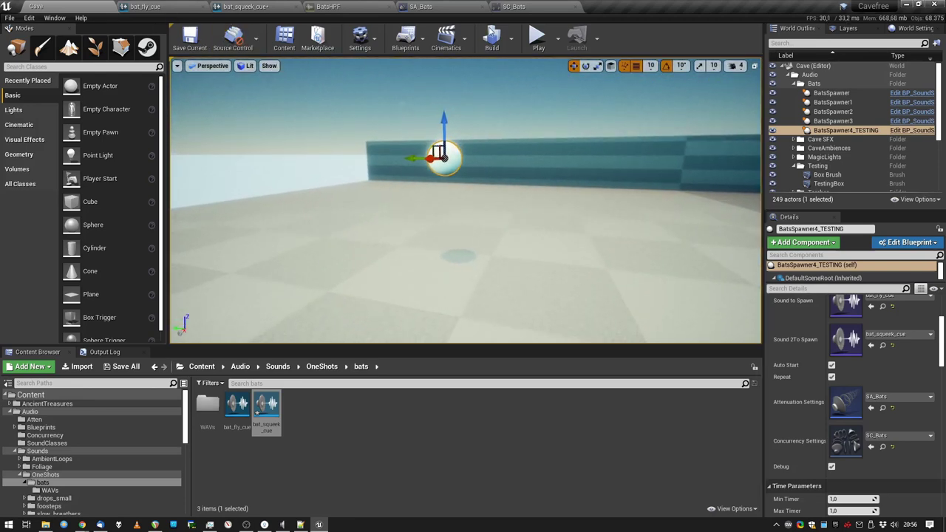
# Play the level at the test spawner, move around the debug spheres to hear the bat sounds, and stop playback
pyautogui.click(479, 188)
pyautogui.press('w')
pyautogui.press('w')
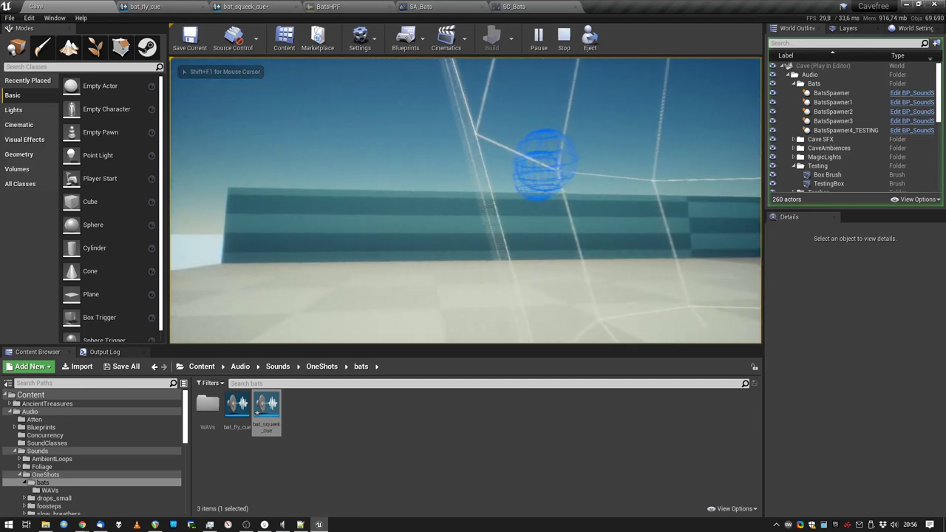
pyautogui.press('a')
pyautogui.press('d')
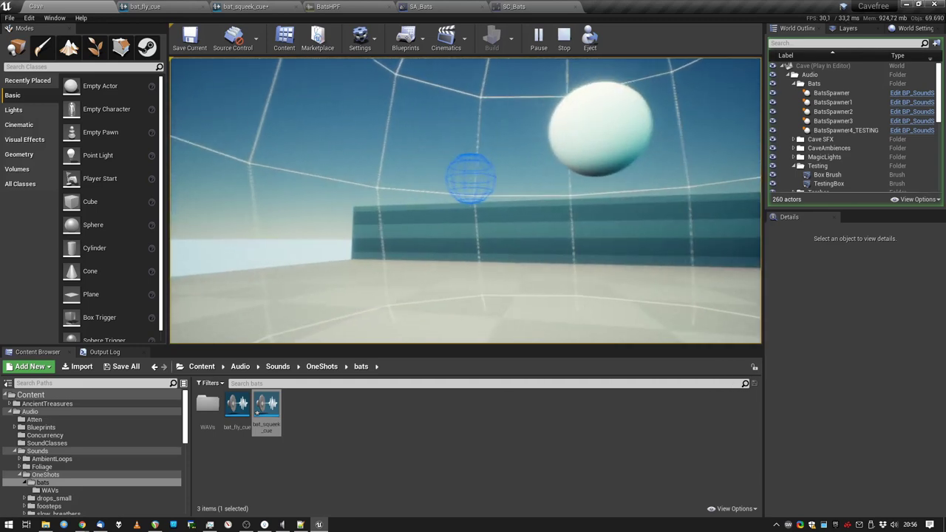
pyautogui.press('s')
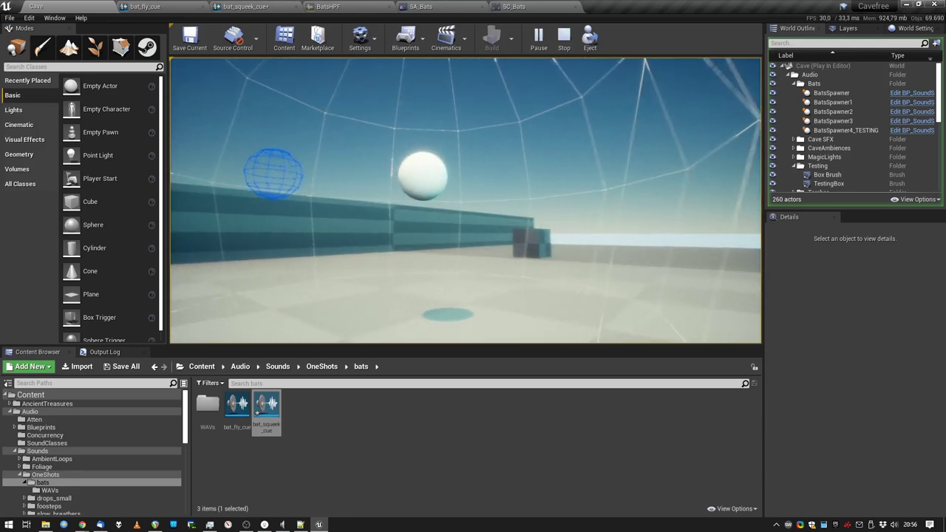
pyautogui.press('Escape')
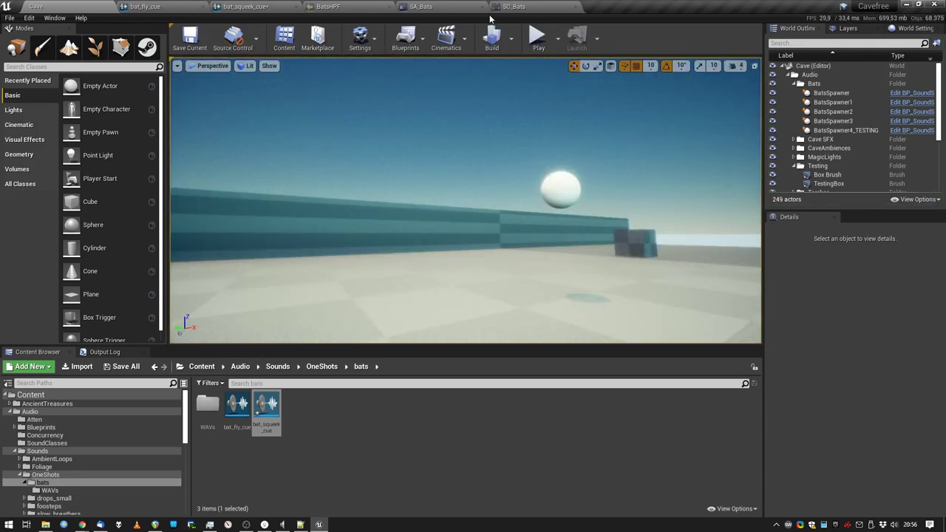
# Open SA_Bats and examine its attenuation distance, spatialization, air absorption, reverb send, occlusion and plugin settings
pyautogui.click(433, 8)
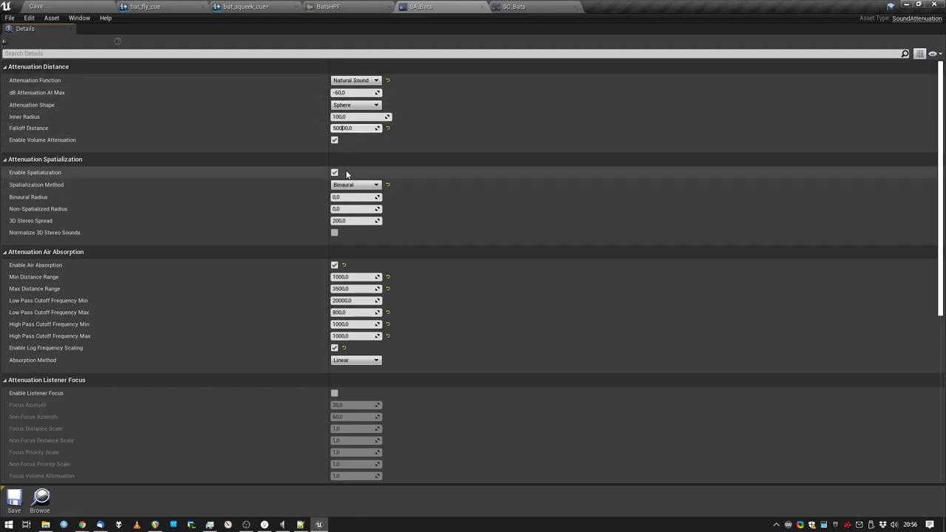
pyautogui.scroll(-3, 351, 183)
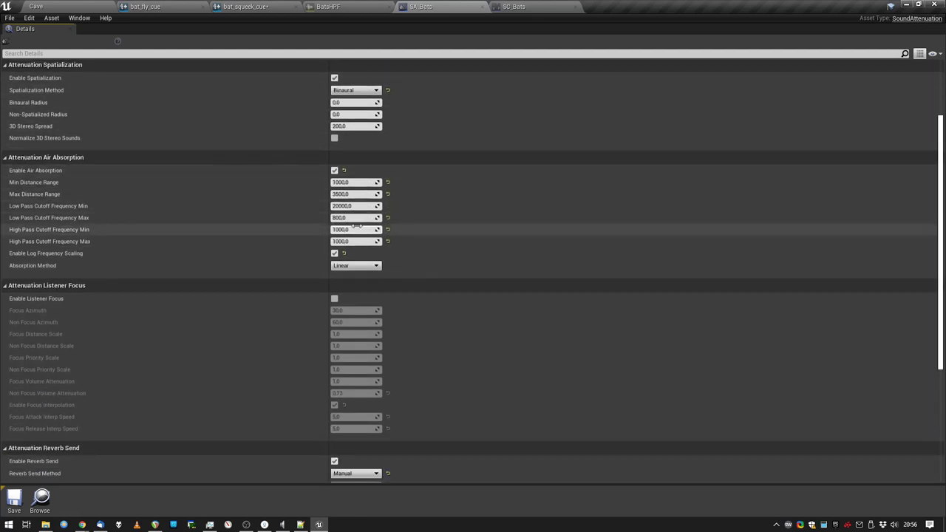
pyautogui.scroll(-2, 363, 225)
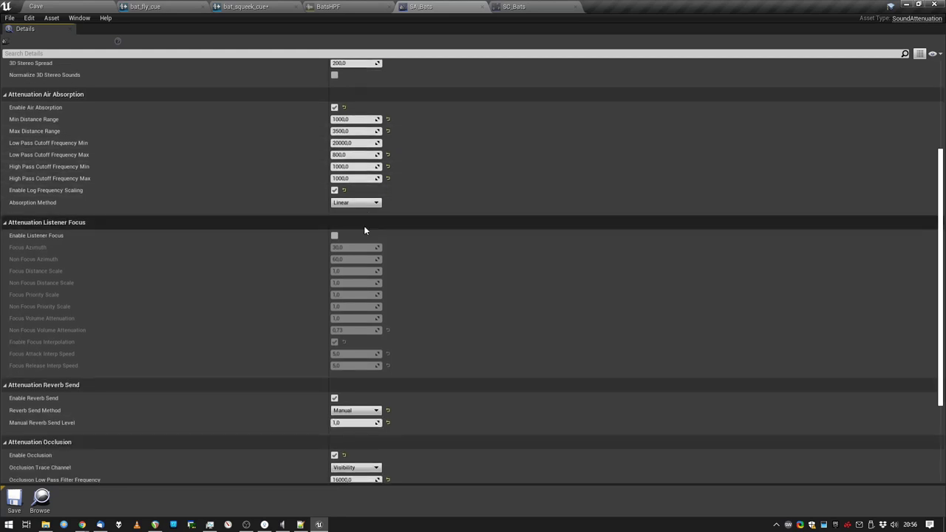
pyautogui.click(350, 130)
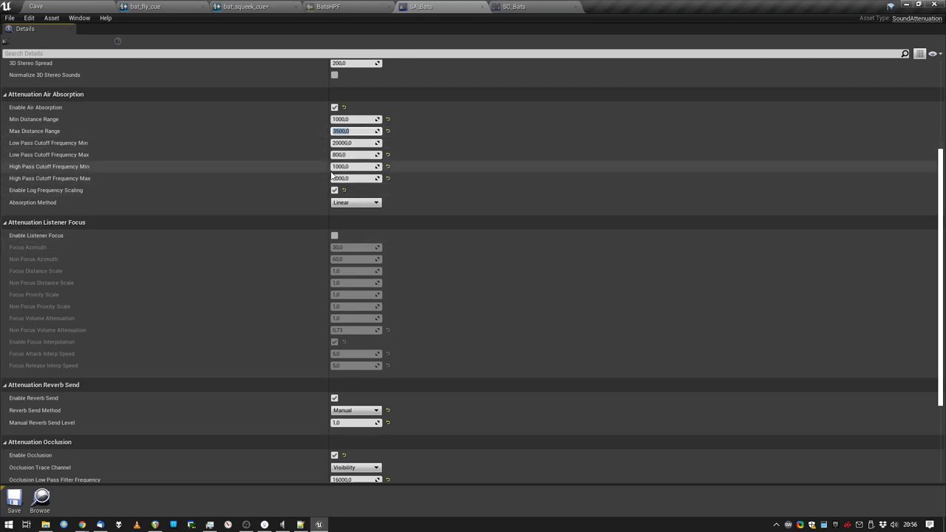
pyautogui.scroll(3, 367, 145)
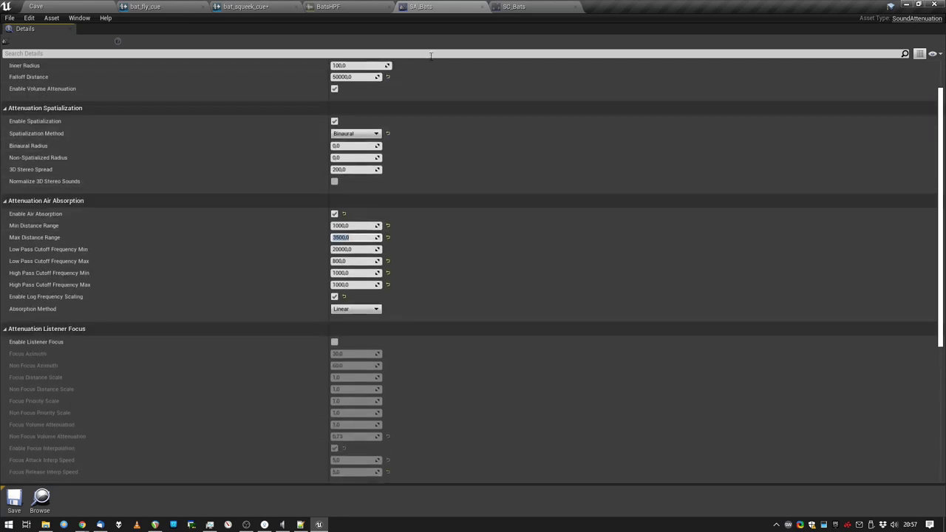
pyautogui.scroll(-7, 357, 151)
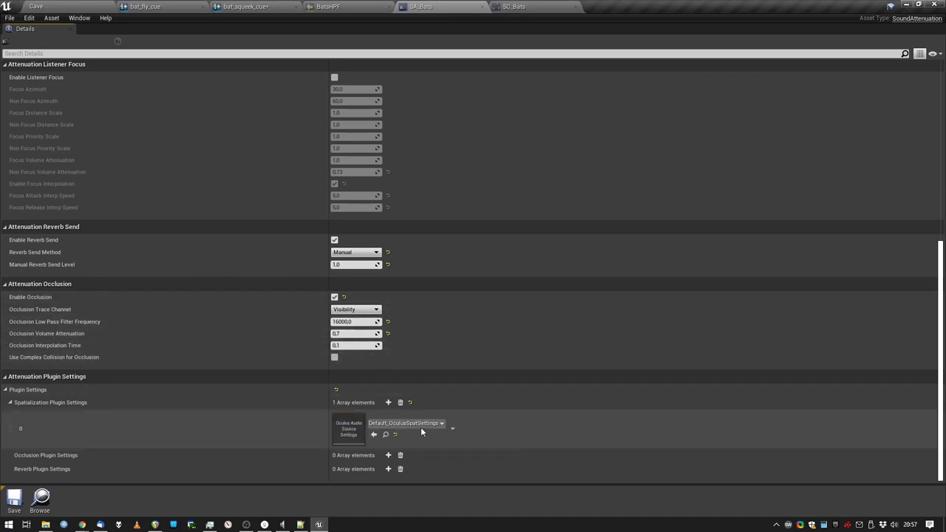
# Check the Max Count in SC_Bats and go back to bat_fly_cue by way of SA_Bats and BatsHPF
pyautogui.click(533, 9)
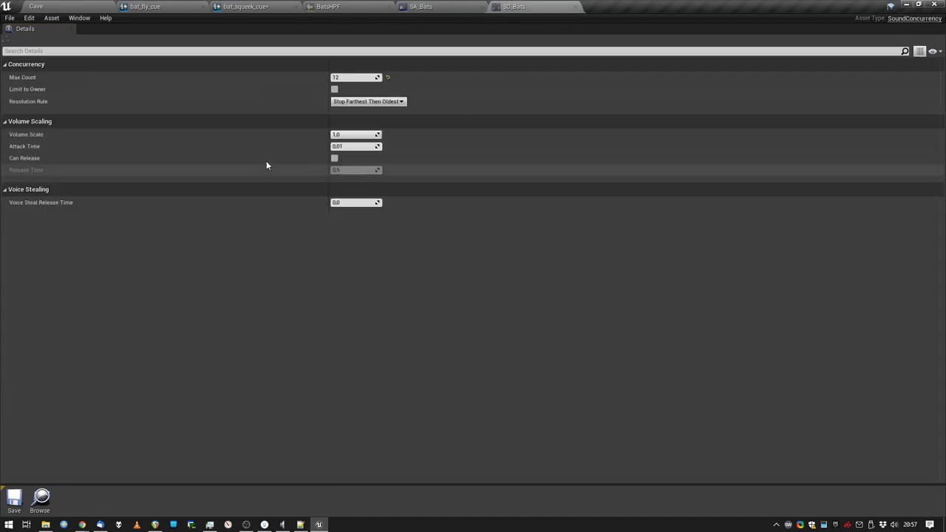
pyautogui.moveTo(355, 77); pyautogui.dragTo(341, 77)
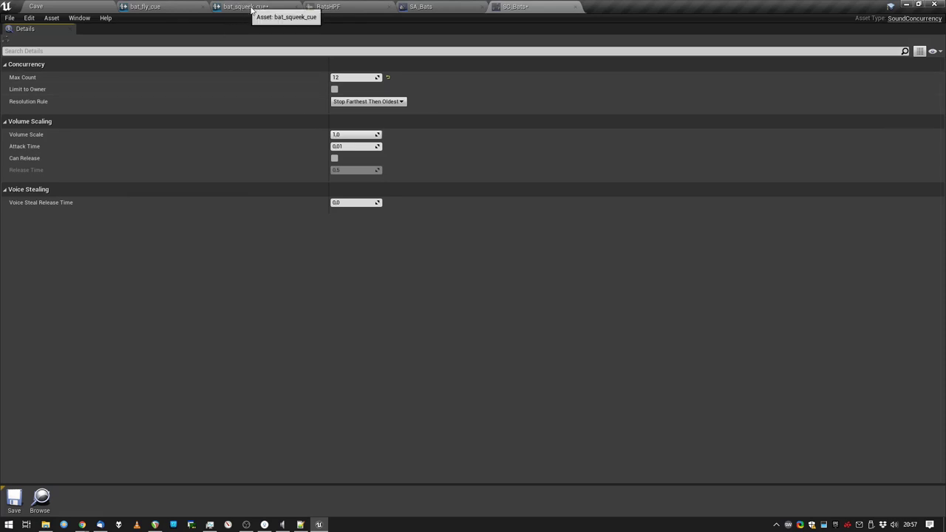
pyautogui.click(427, 7)
pyautogui.click(337, 8)
pyautogui.click(148, 6)
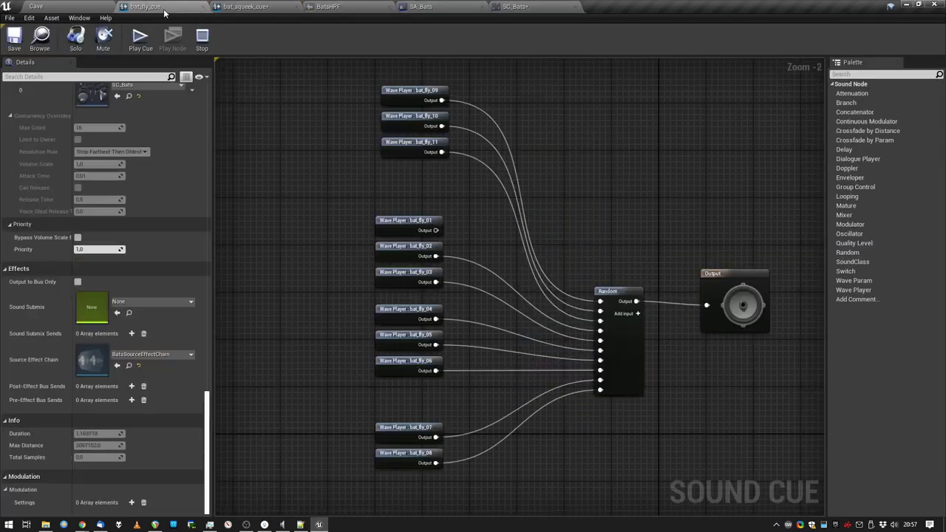
# Return to the Cave level, focus the viewport on BatsSpawner1 and start playing the level
pyautogui.click(53, 8)
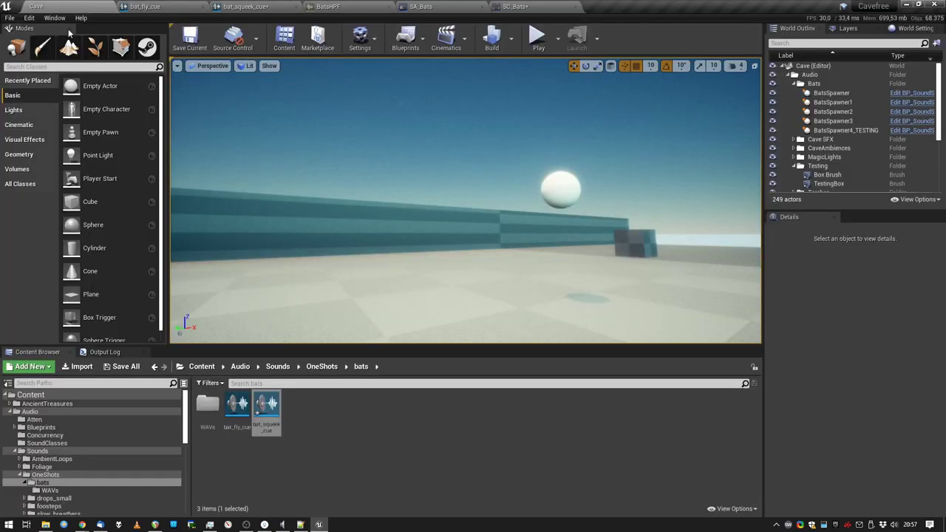
pyautogui.moveTo(489, 206)
pyautogui.mouseDown(button='right')
pyautogui.moveTo(355, 206)
pyautogui.moveTo(517, 201)
pyautogui.moveTo(502, 205)
pyautogui.mouseUp(button='right')
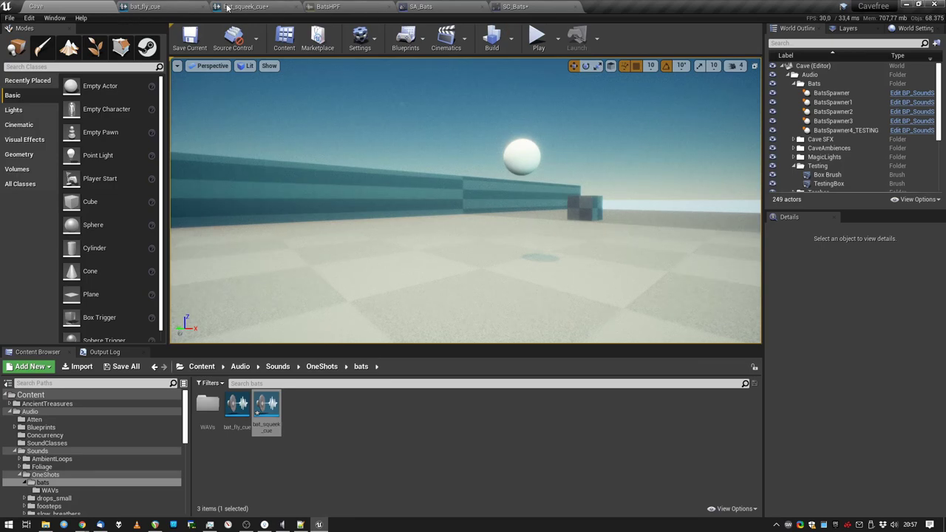
pyautogui.doubleClick(833, 102)
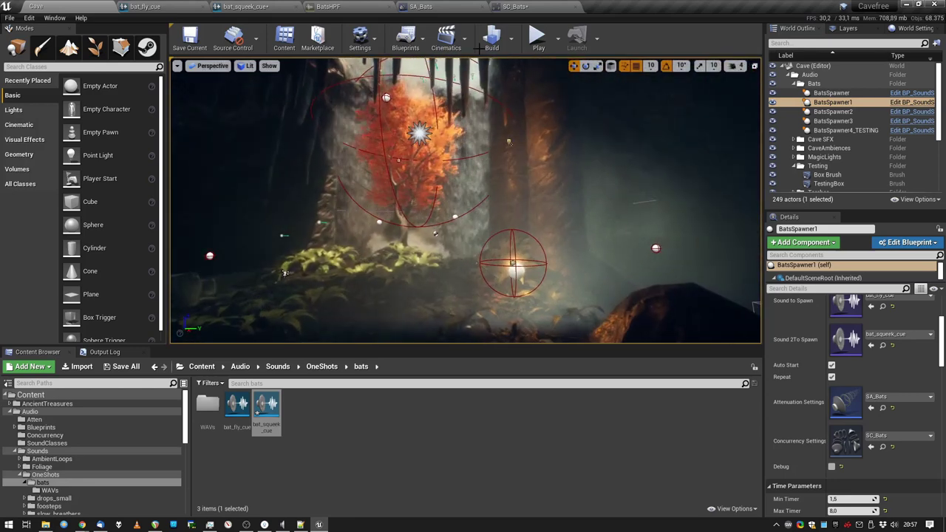
pyautogui.hotkey('alt', 'p')
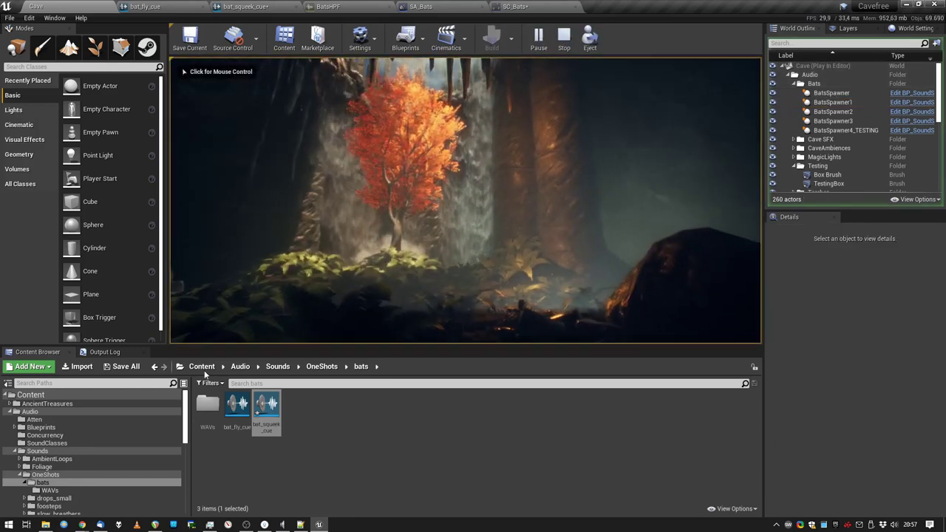
# Open 1_MasterSoundClass from the Audio SoundClasses folder and set the volume of its twelve direct child classes to 1.0
pyautogui.click(240, 366)
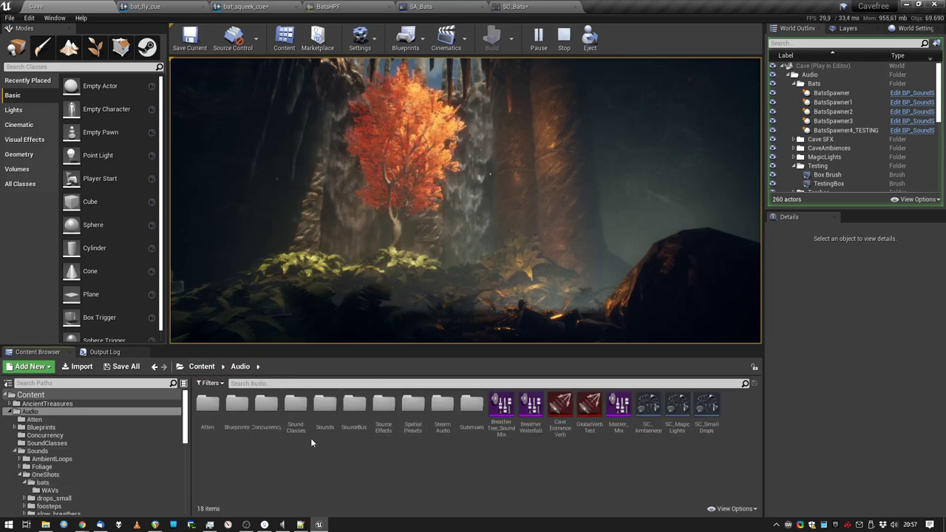
pyautogui.doubleClick(297, 412)
pyautogui.doubleClick(222, 431)
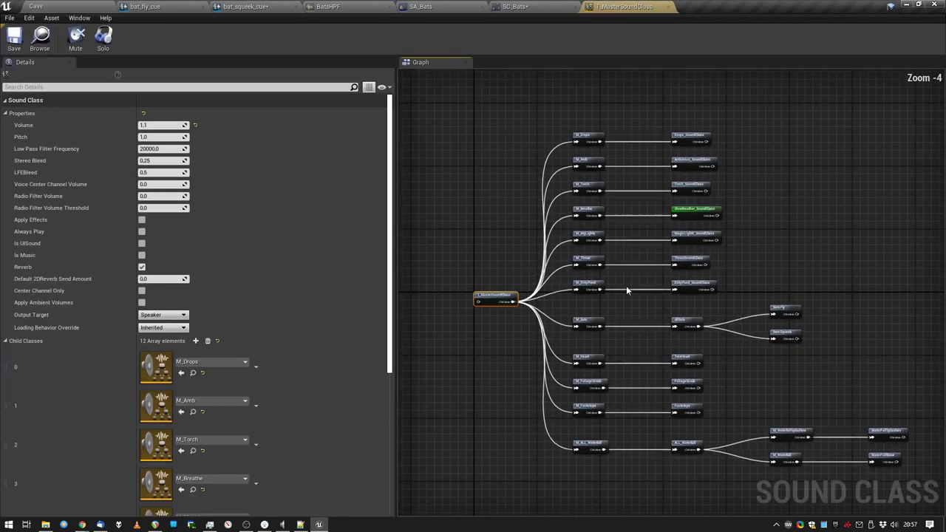
pyautogui.moveTo(615, 123); pyautogui.dragTo(547, 461)
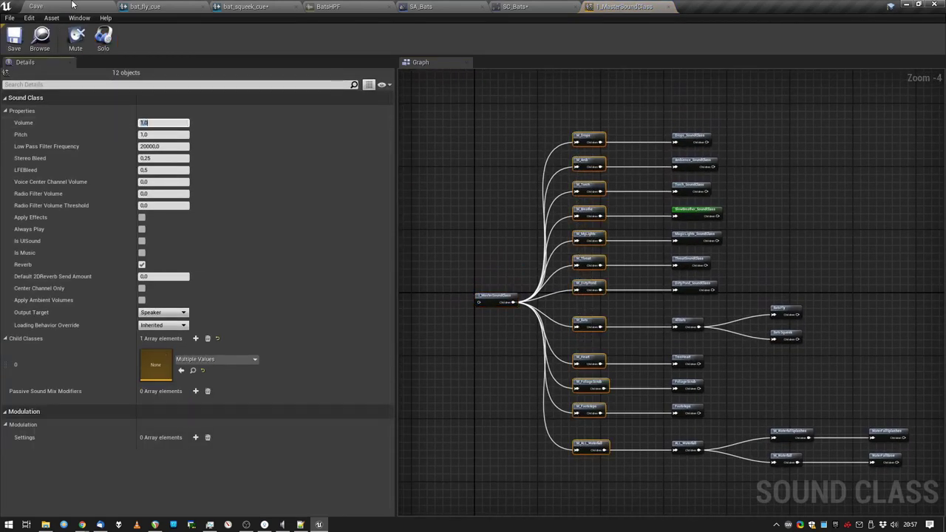
# Go back to the running Cave level, move through the cave to hear the full sound mix, and stop playback
pyautogui.click(74, 6)
pyautogui.click(384, 207)
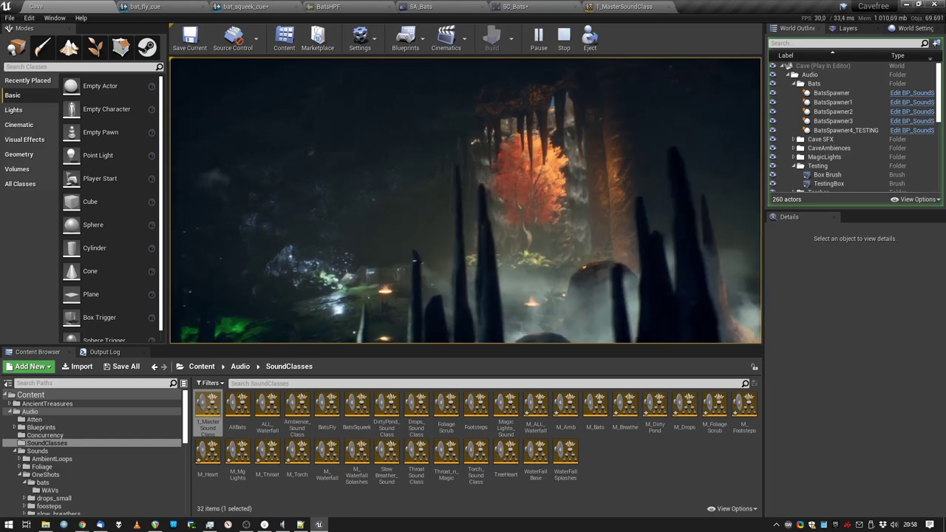
pyautogui.press('Escape')
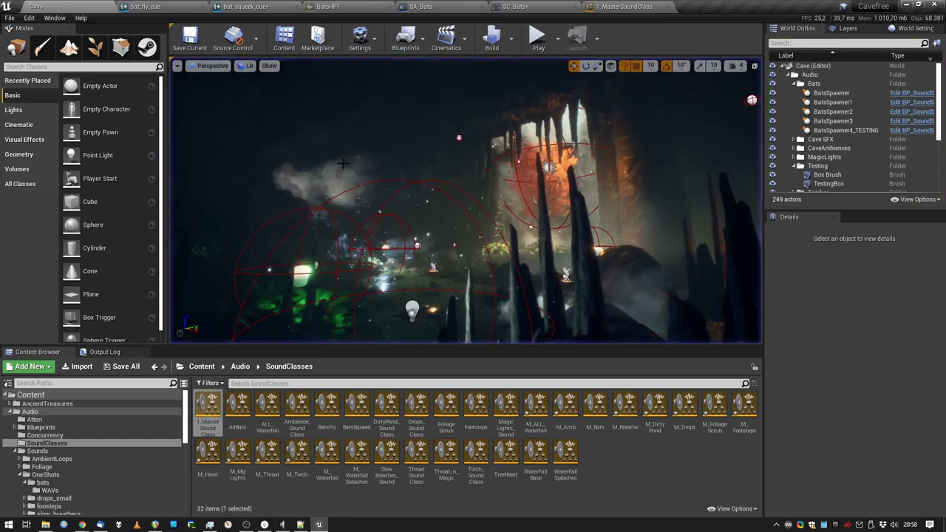